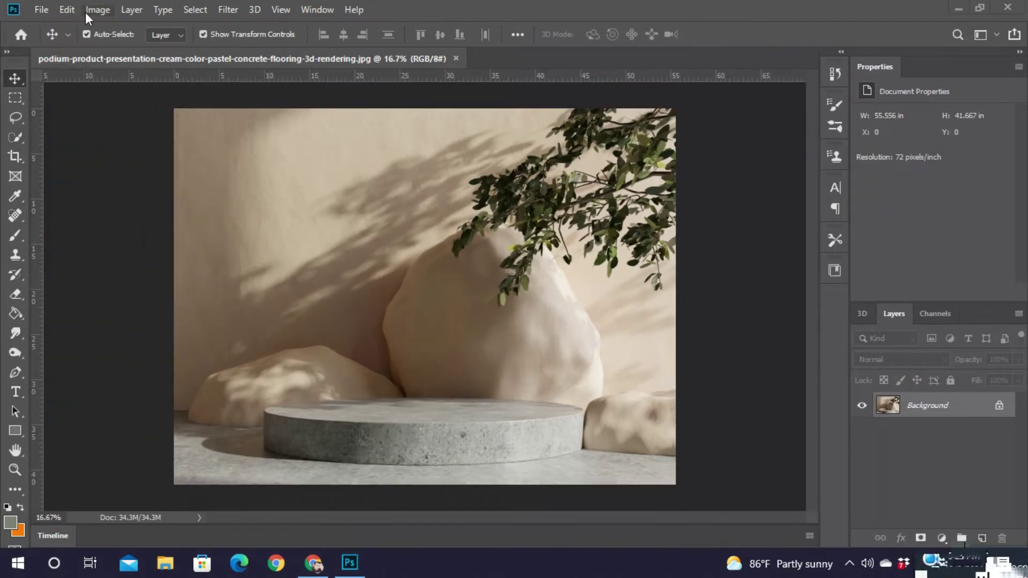
# Set the podium image's brightness to -12 and contrast to 31
pyautogui.click(98, 9)
pyautogui.click(274, 50)
pyautogui.moveTo(602, 152); pyautogui.dragTo(596, 148)
pyautogui.press('Tab')
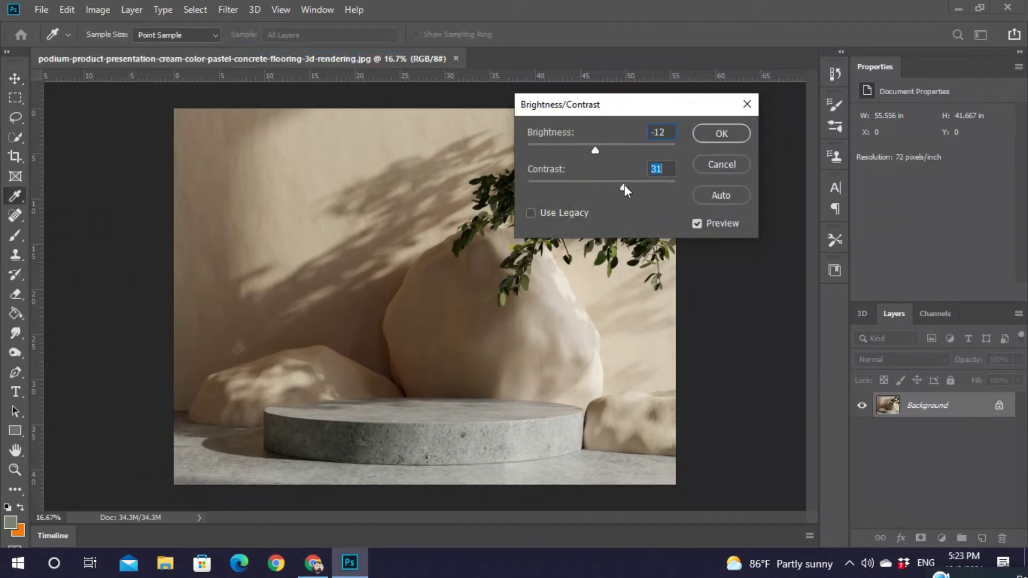
pyautogui.press('Return')
# Open regalos-san-valentin-05.jpg and unlock its background layer
pyautogui.click(41, 10)
pyautogui.click(52, 41)
pyautogui.doubleClick(166, 161)
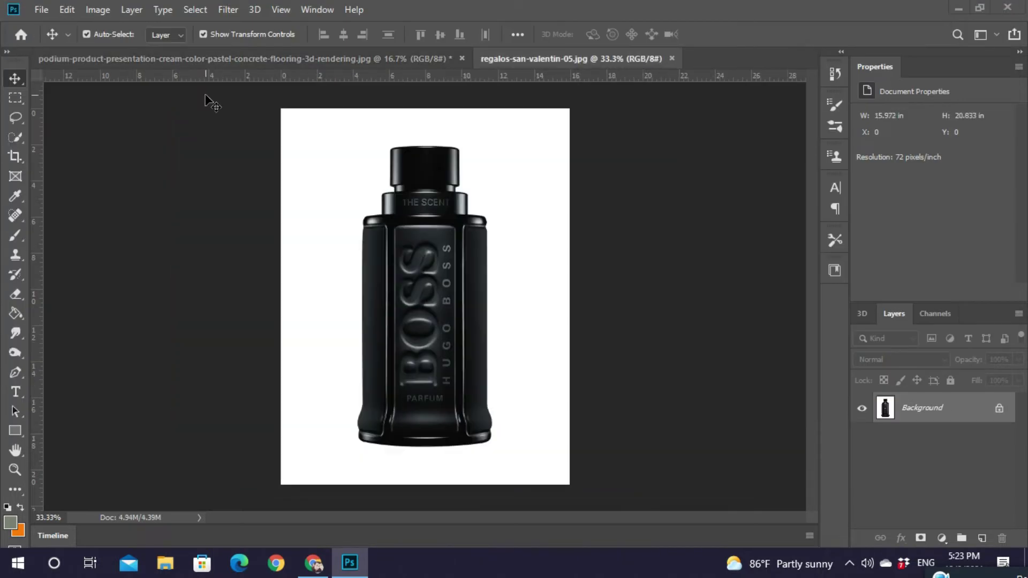
pyautogui.click(997, 410)
# Marquee-select the perfume bottle and isolate it with Select and Mask's Select Subject, outputting the result to a layer mask
pyautogui.click(15, 98)
pyautogui.moveTo(315, 127); pyautogui.dragTo(523, 451)
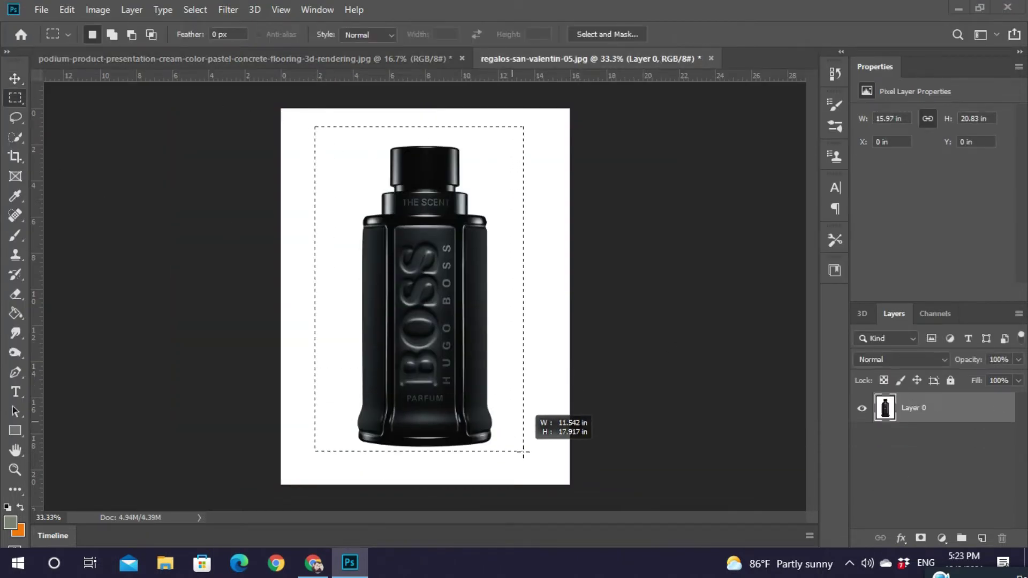
pyautogui.click(590, 33)
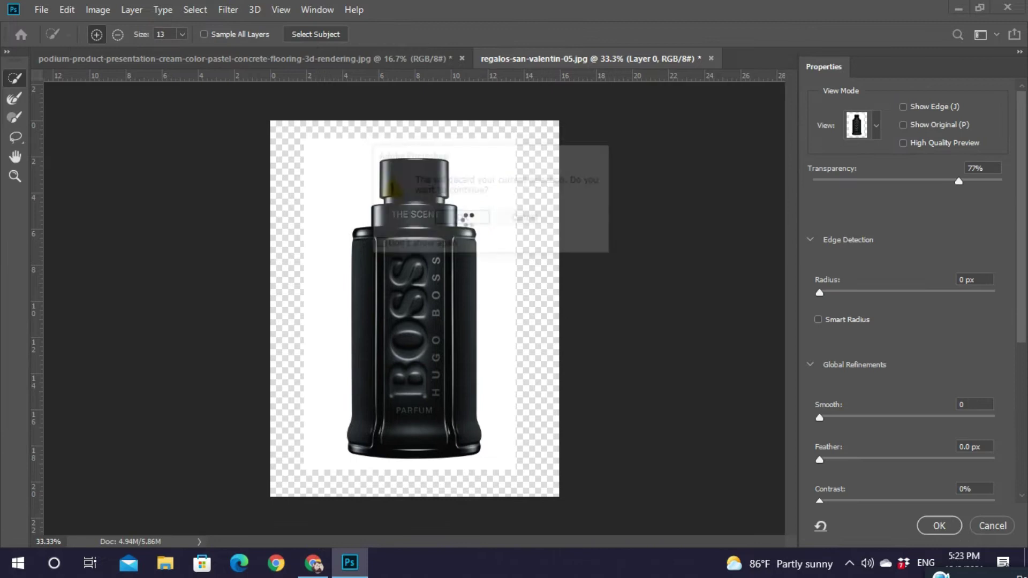
pyautogui.scroll(-10, 901, 491)
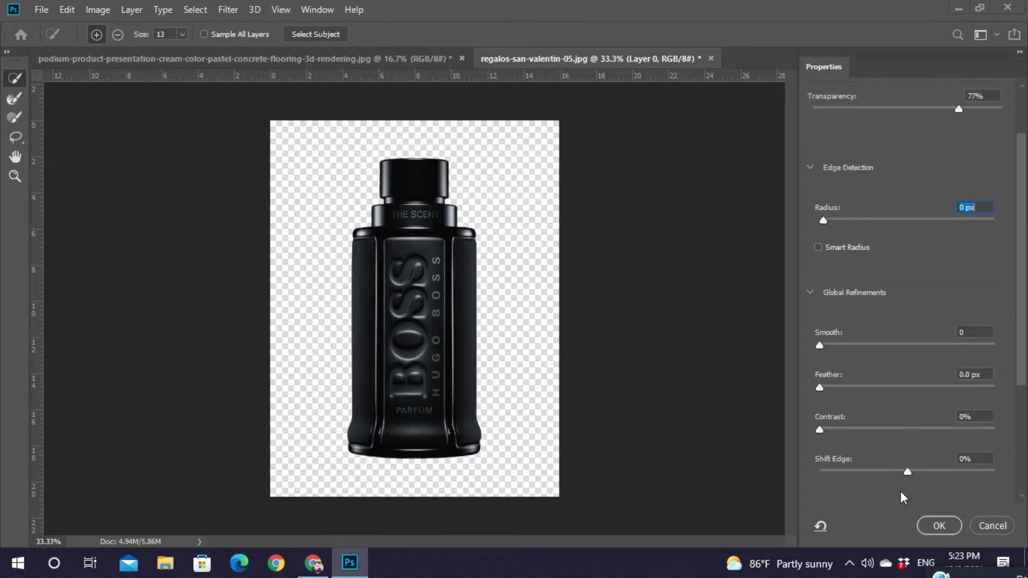
pyautogui.click(900, 458)
pyautogui.click(895, 483)
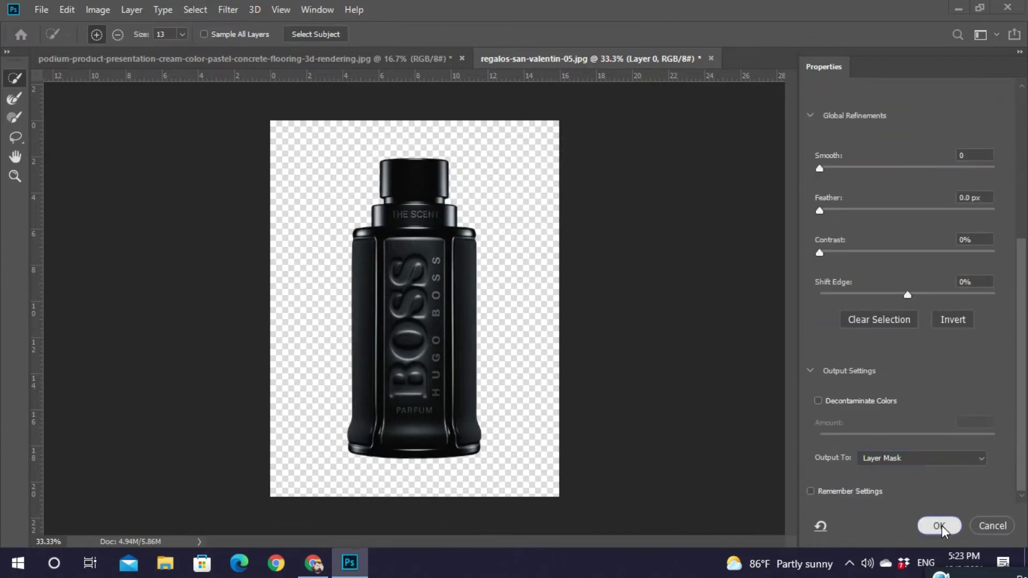
pyautogui.click(941, 525)
# Bring the masked bottle into the podium document, scale it to about 76%, and stand it centred on the podium
pyautogui.press('v')
pyautogui.moveTo(440, 325); pyautogui.dragTo(455, 354)
pyautogui.moveTo(509, 416); pyautogui.dragTo(475, 396)
pyautogui.press('Return')
pyautogui.moveTo(530, 174); pyautogui.dragTo(471, 230)
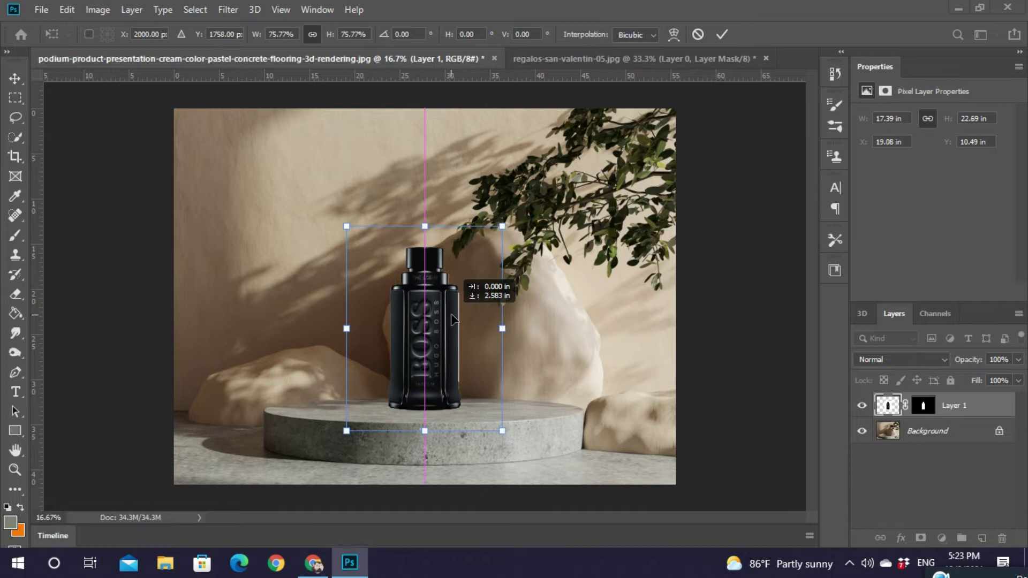
pyautogui.press('Return')
# Trace the white fringe along the bottle's right edge with the Pen tool and remove it through a selection
pyautogui.scroll(5, 500, 390)
pyautogui.click(16, 333)
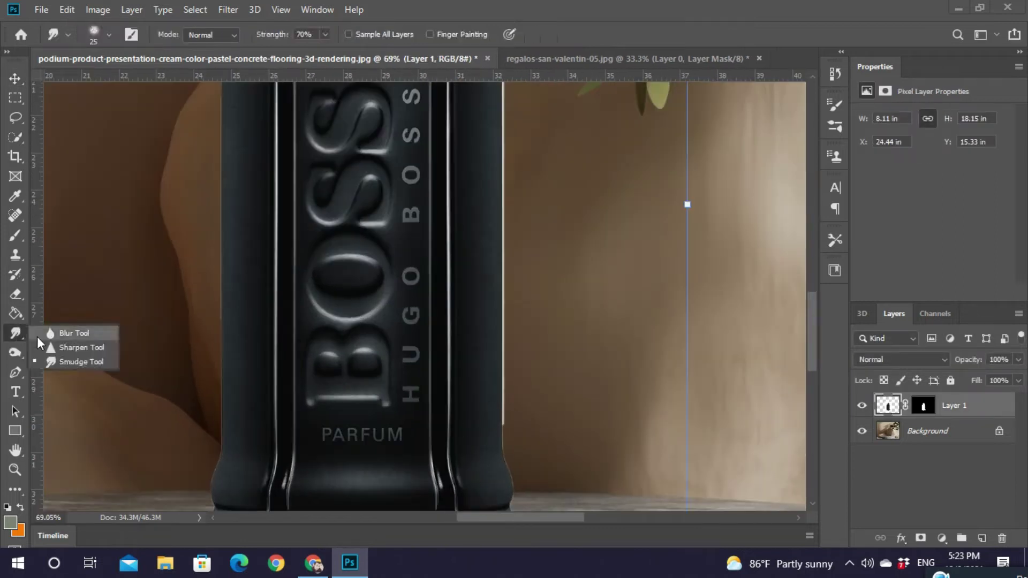
pyautogui.click(16, 354)
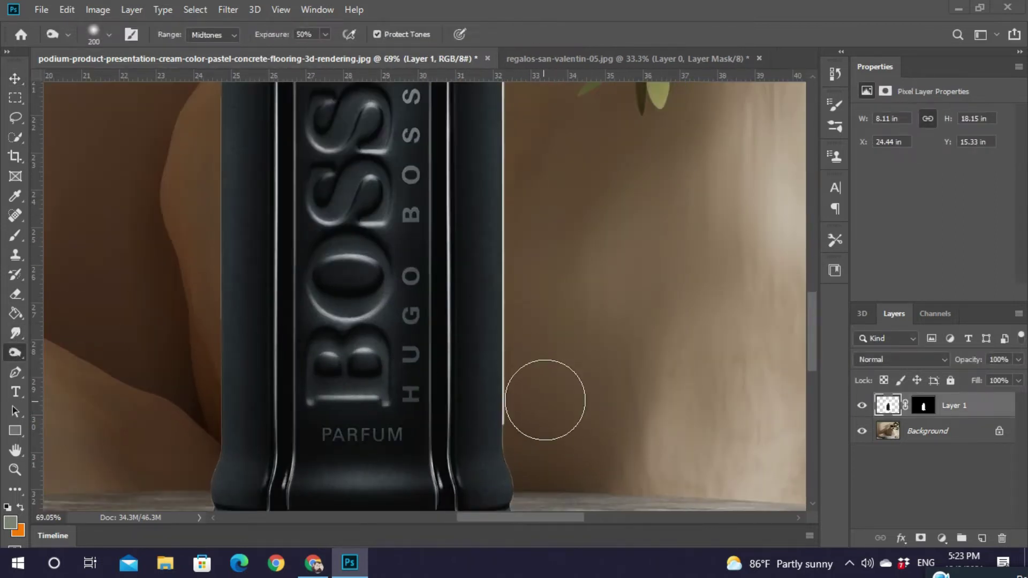
pyautogui.click(15, 372)
pyautogui.scroll(4, 503, 431)
pyautogui.scroll(3, 503, 332)
pyautogui.scroll(5, 502, 238)
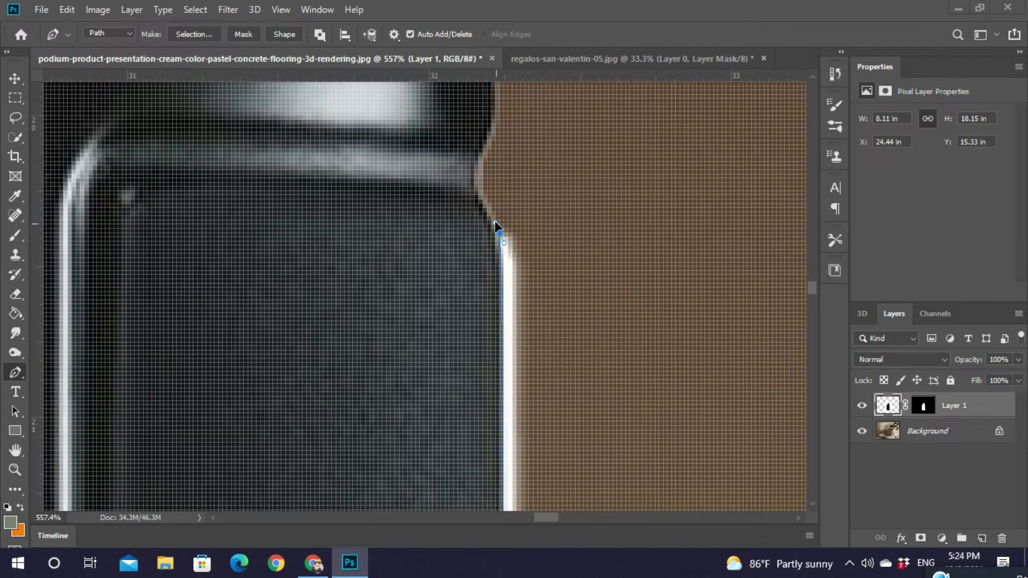
pyautogui.scroll(-10, 498, 227)
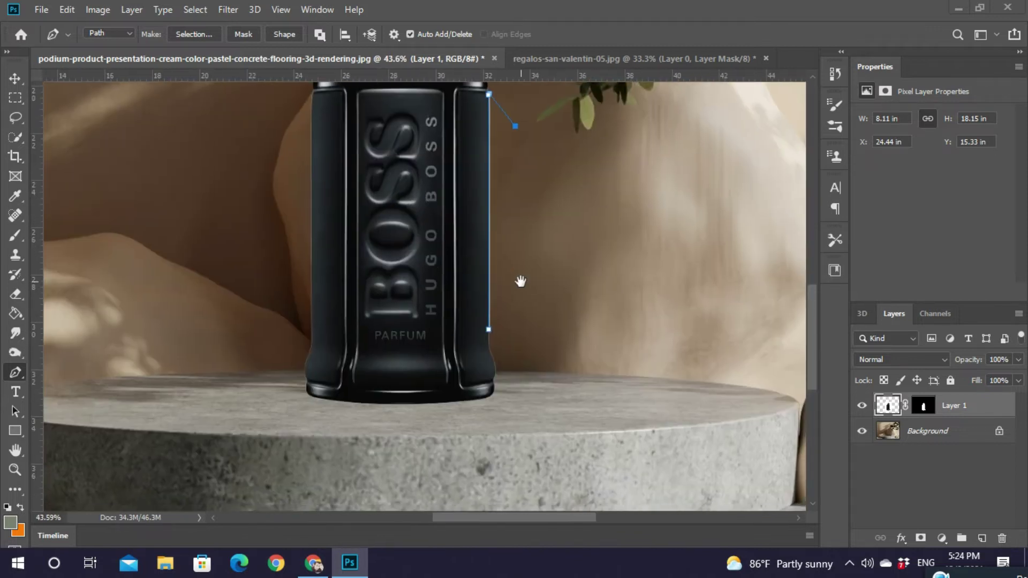
pyautogui.scroll(5, 489, 337)
pyautogui.scroll(-5, 478, 317)
pyautogui.press('m')
pyautogui.hotkey('ctrl', 'd')
# Darken the bottle's outer edges using the Burn tool on Midtones at 50% exposure with a soft 150 to 200 px brush
pyautogui.moveTo(319, 268)
pyautogui.mouseDown()
pyautogui.moveTo(390, 371)
pyautogui.moveTo(374, 379)
pyautogui.mouseUp()
pyautogui.click(15, 353)
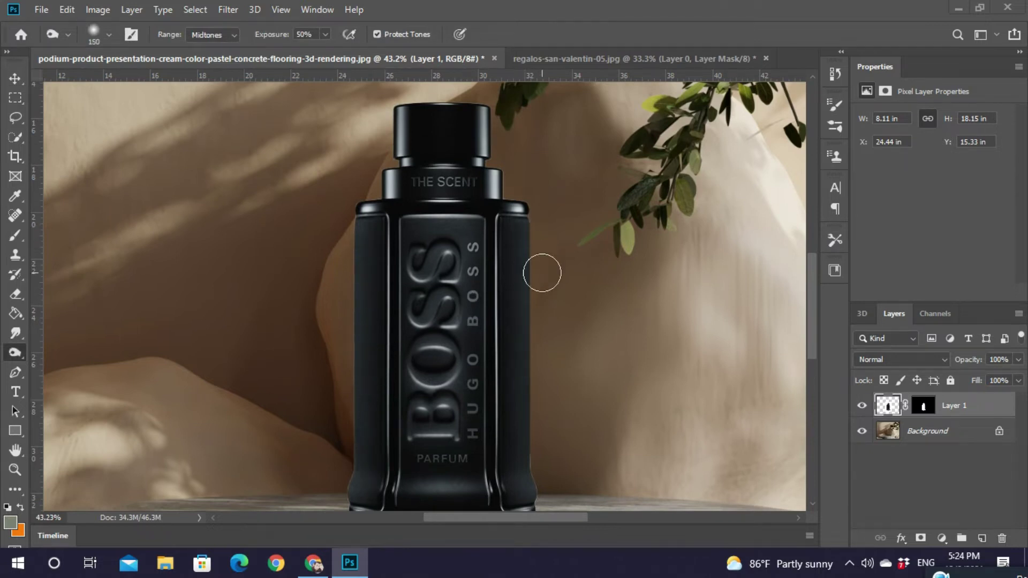
pyautogui.moveTo(503, 423); pyautogui.dragTo(502, 317)
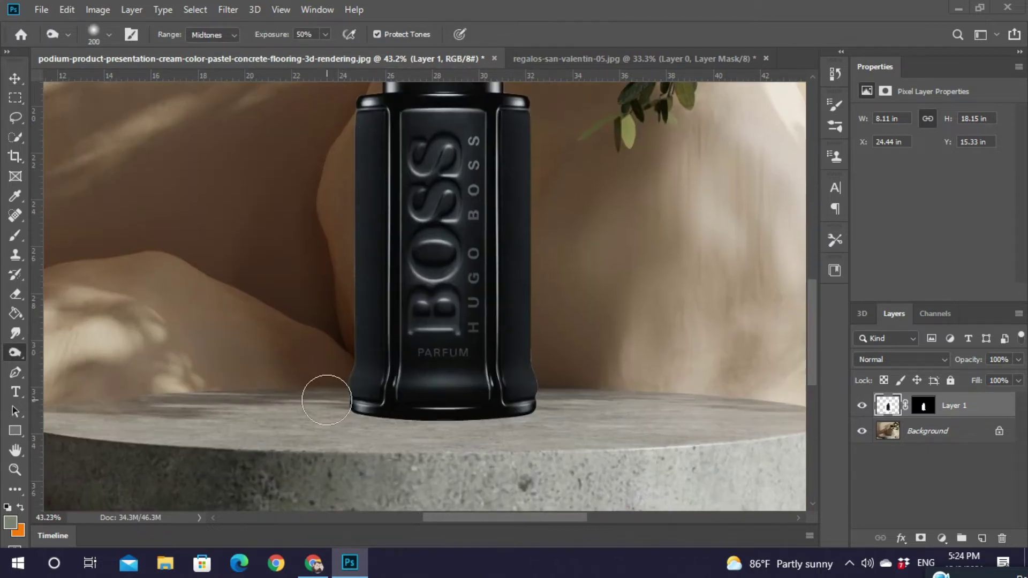
pyautogui.scroll(-4, 299, 138)
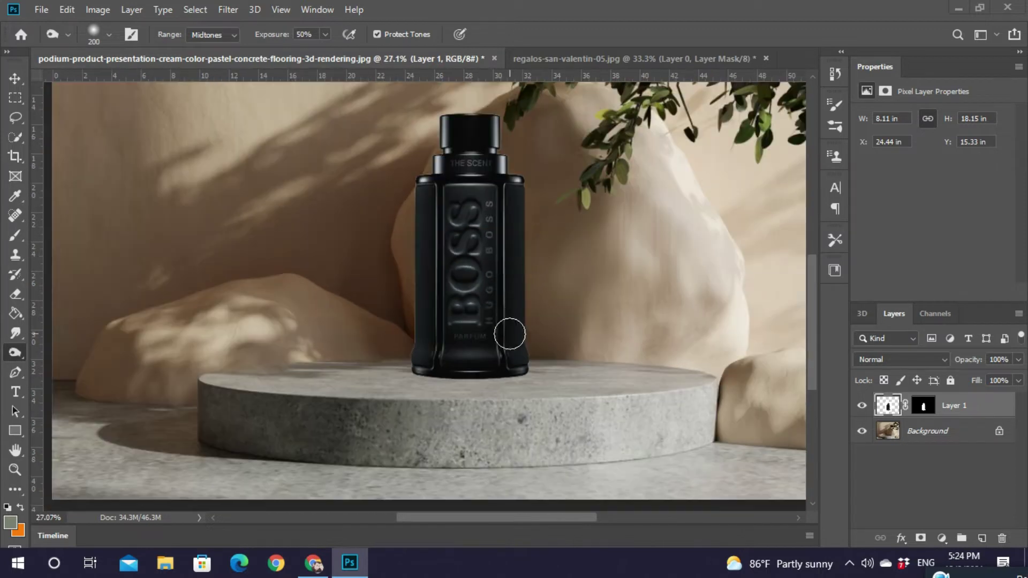
pyautogui.scroll(5, 566, 255)
pyautogui.scroll(-3, 482, 120)
pyautogui.scroll(-2, 506, 333)
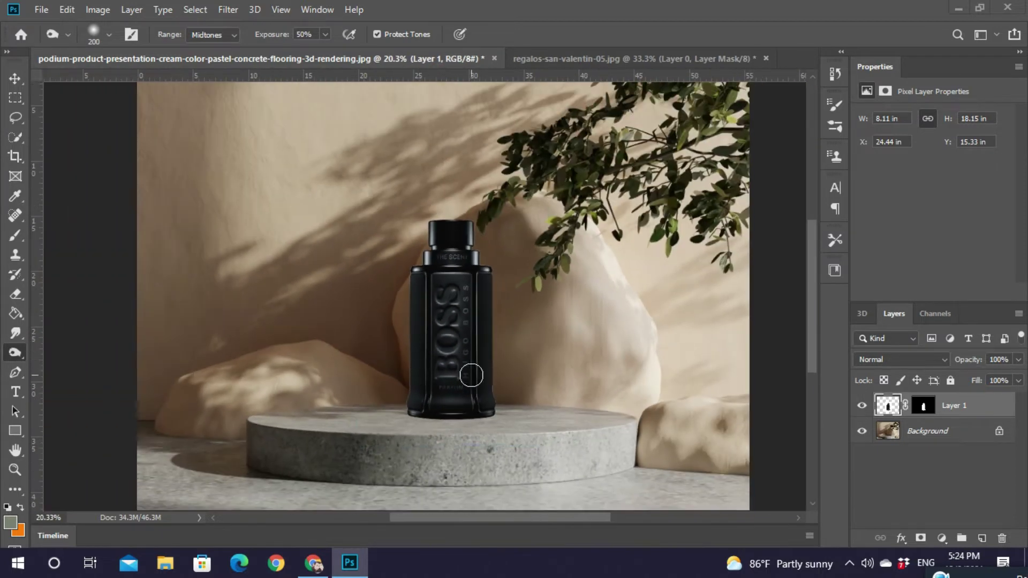
pyautogui.press('v')
pyautogui.click(488, 374)
pyautogui.scroll(-1, 487, 375)
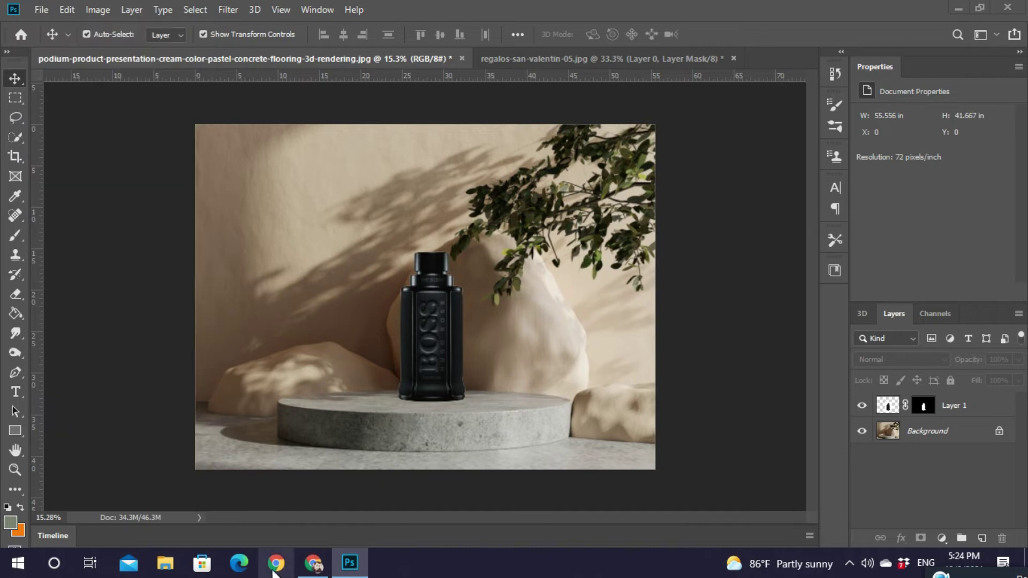
pyautogui.scroll(2, 474, 365)
pyautogui.scroll(-1, 373, 320)
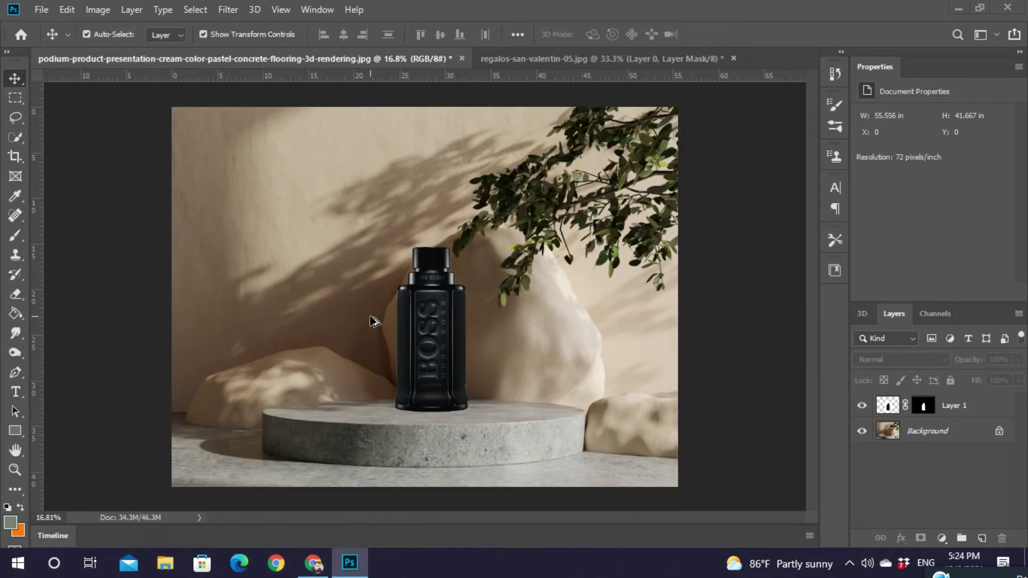
# Crop the image to a portrait area around the bottle, the podium and the hanging branch
pyautogui.click(15, 97)
pyautogui.moveTo(290, 143); pyautogui.dragTo(569, 485)
pyautogui.press('c')
pyautogui.press('Return')
pyautogui.scroll(5, 389, 341)
pyautogui.scroll(-3, 389, 342)
# Scale the bottle down to about 6.57 by 14.68 in and seat it on the podium
pyautogui.press('v')
pyautogui.moveTo(434, 351); pyautogui.dragTo(441, 354)
pyautogui.hotkey('ctrl', 't')
pyautogui.moveTo(339, 188); pyautogui.dragTo(356, 214)
pyautogui.moveTo(449, 313); pyautogui.dragTo(449, 335)
pyautogui.press('Return')
pyautogui.click(646, 348)
# Duplicate the bottle layer and bake in the copy's mask by converting it to a smart object and rasterizing it
pyautogui.scroll(10, 452, 419)
pyautogui.scroll(-2, 440, 417)
pyautogui.click(436, 412)
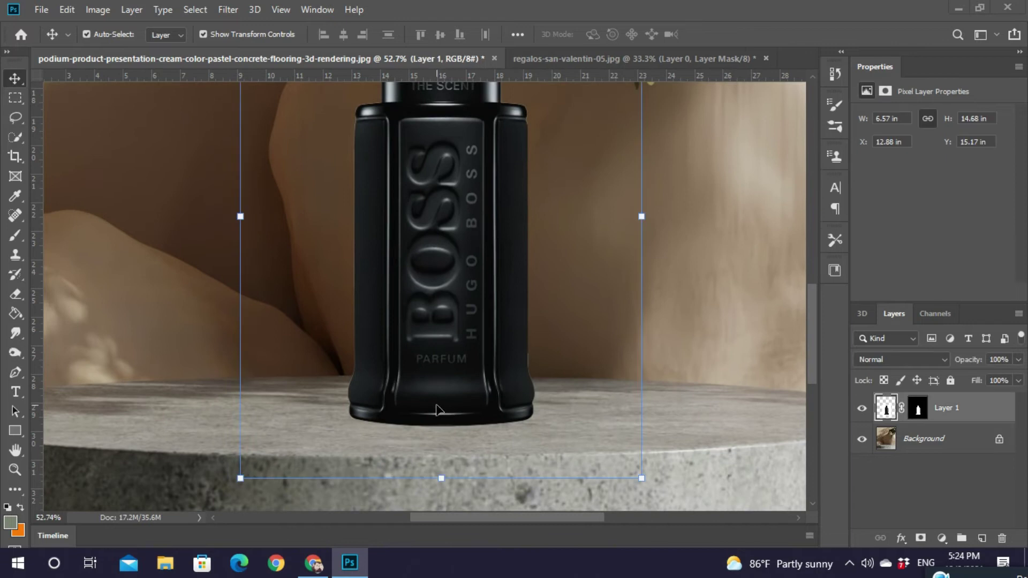
pyautogui.moveTo(436, 412); pyautogui.dragTo(391, 389)
pyautogui.moveTo(964, 410); pyautogui.dragTo(981, 537)
pyautogui.rightClick(966, 409)
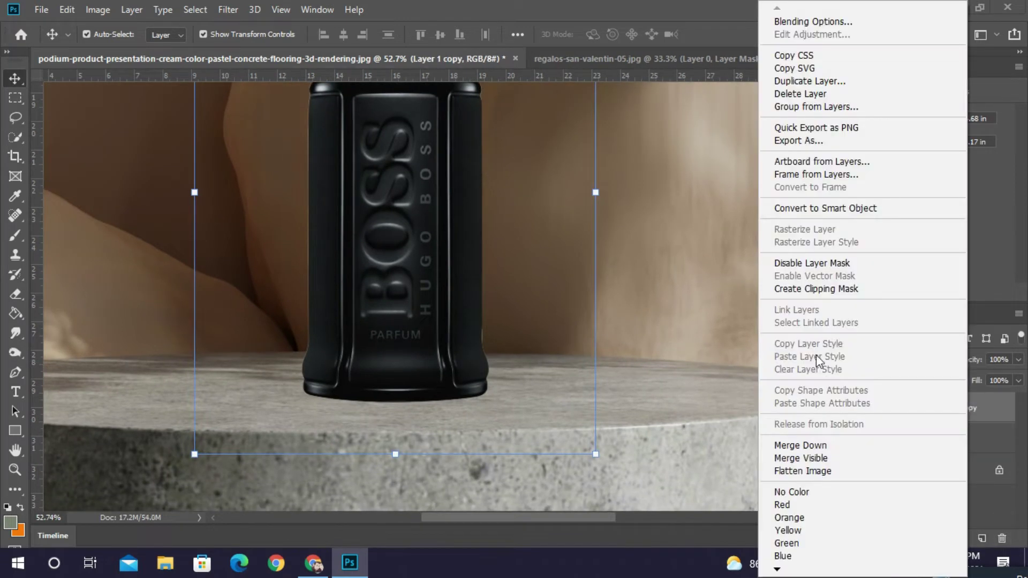
pyautogui.click(847, 209)
pyautogui.rightClick(945, 410)
pyautogui.click(842, 269)
# Flatten and skew the bottle copy into a cast shadow about 15.29 by 1.56 in across the podium, and place it beneath Layer 1
pyautogui.scroll(-5, 425, 296)
pyautogui.hotkey('ctrl', 't')
pyautogui.moveTo(406, 101); pyautogui.dragTo(227, 348)
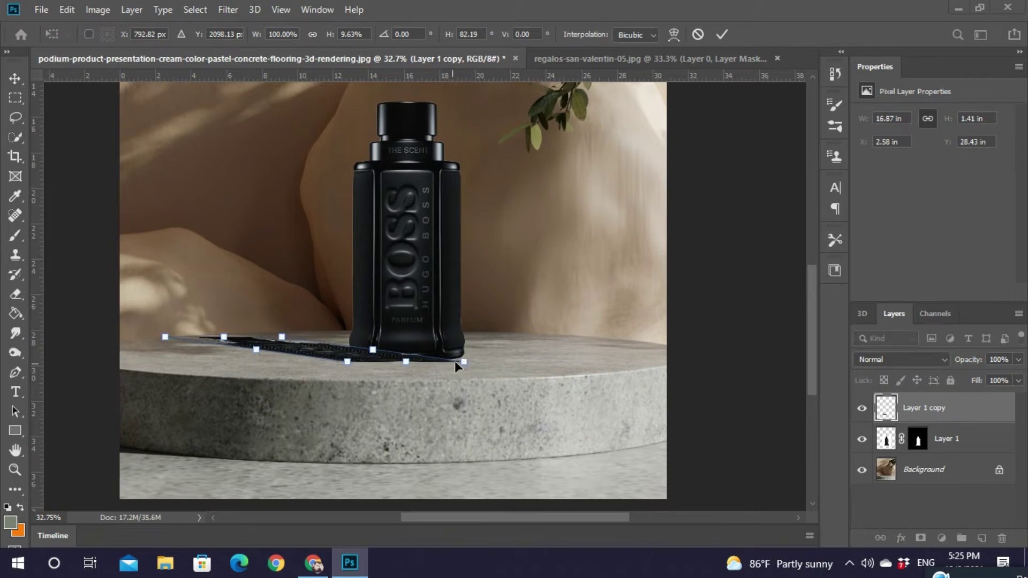
pyautogui.moveTo(481, 365); pyautogui.dragTo(477, 355)
pyautogui.press('Return')
pyautogui.moveTo(942, 409); pyautogui.dragTo(993, 443)
# Blacken the shadow layer by setting the Levels white output to 0, and reduce its opacity to about 28%
pyautogui.click(98, 9)
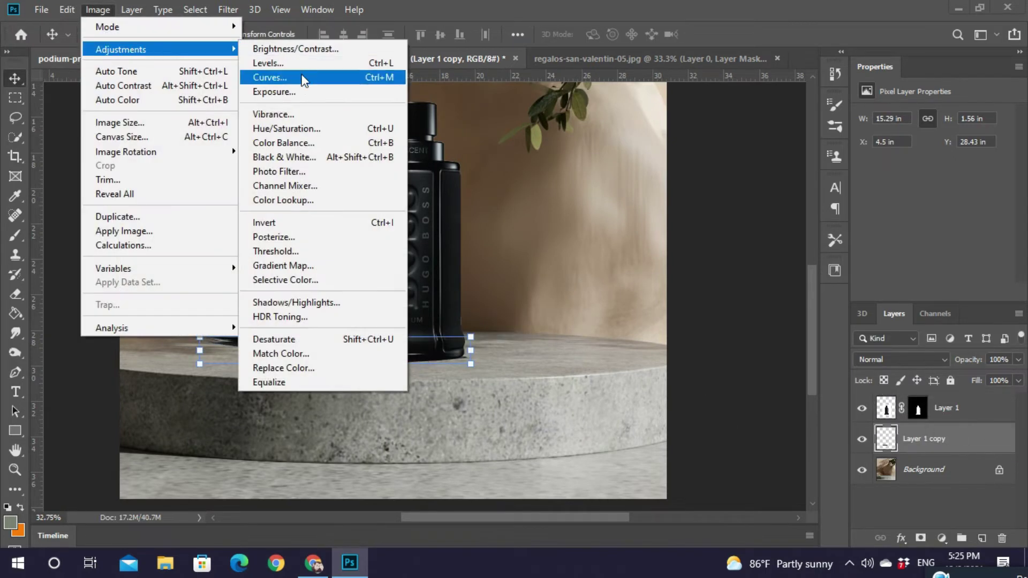
pyautogui.click(300, 63)
pyautogui.click(752, 303)
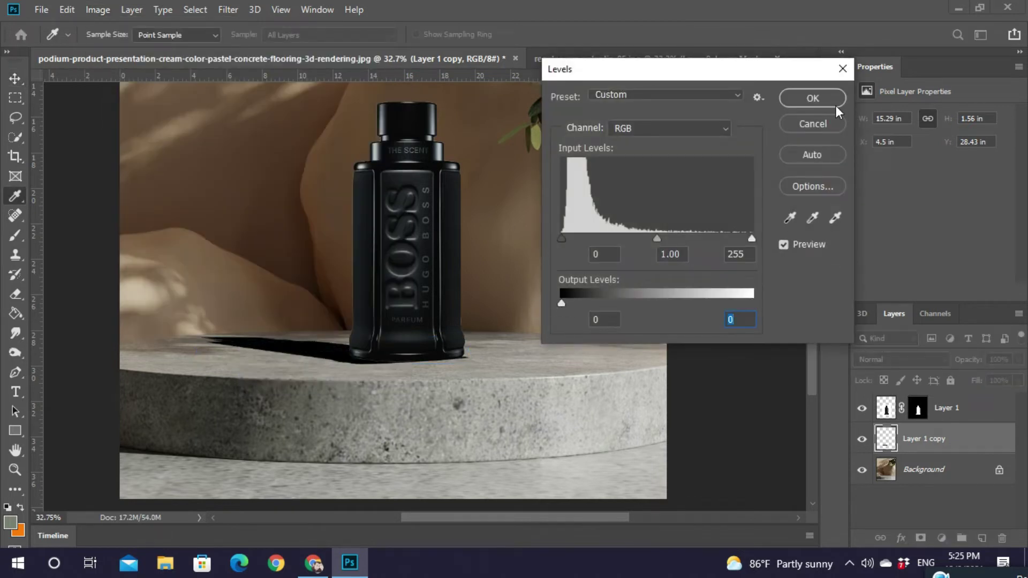
pyautogui.click(836, 105)
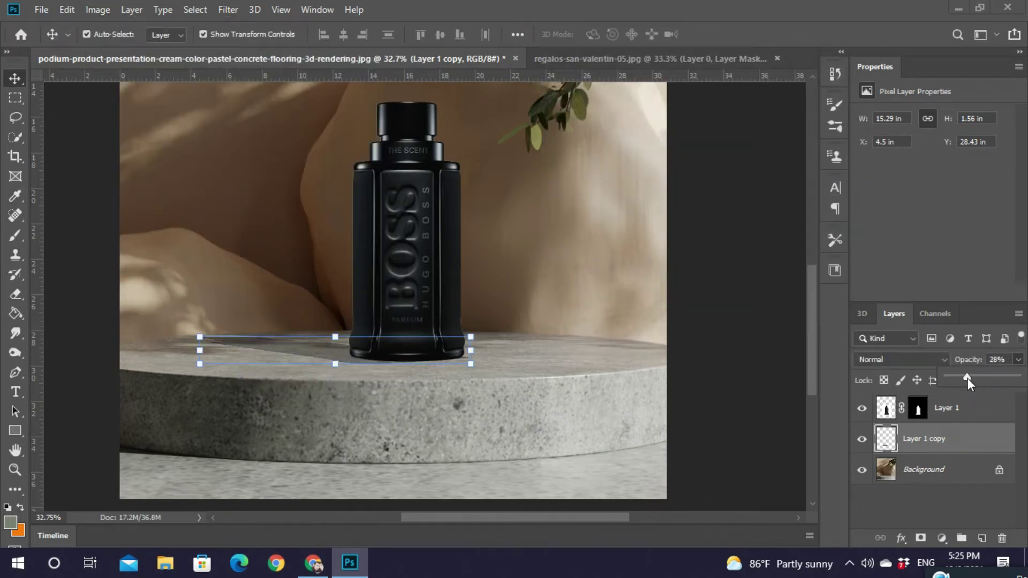
# Draw an ellipse about 516 by 132 px around the bottle's base and place its layer beneath the bottle layer
pyautogui.click(951, 408)
pyautogui.scroll(2, 451, 400)
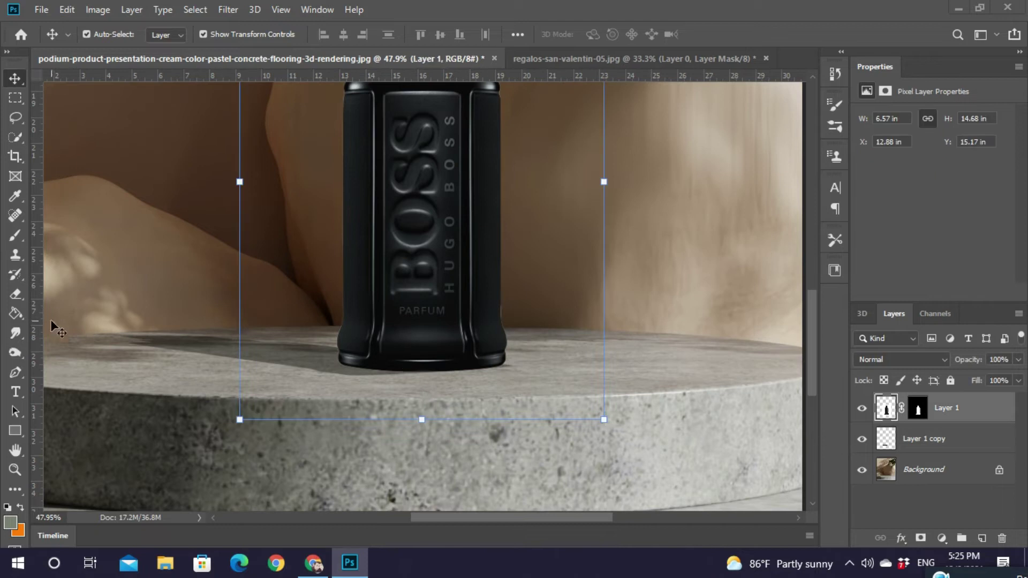
pyautogui.click(16, 292)
pyautogui.click(15, 431)
pyautogui.click(64, 456)
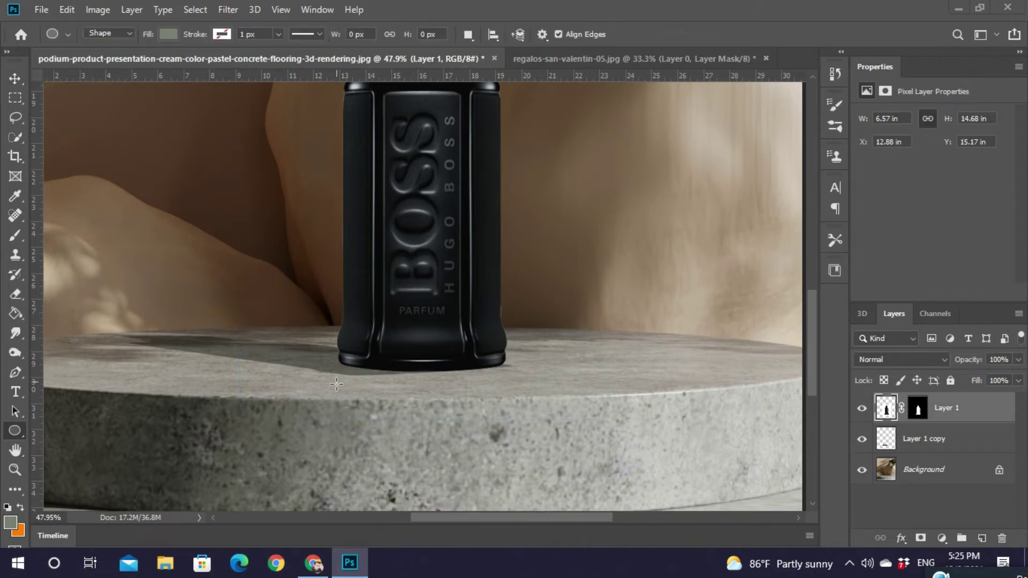
pyautogui.moveTo(440, 384); pyautogui.dragTo(492, 382)
pyautogui.press('v')
pyautogui.moveTo(416, 359); pyautogui.dragTo(420, 336)
pyautogui.moveTo(991, 413); pyautogui.dragTo(977, 455)
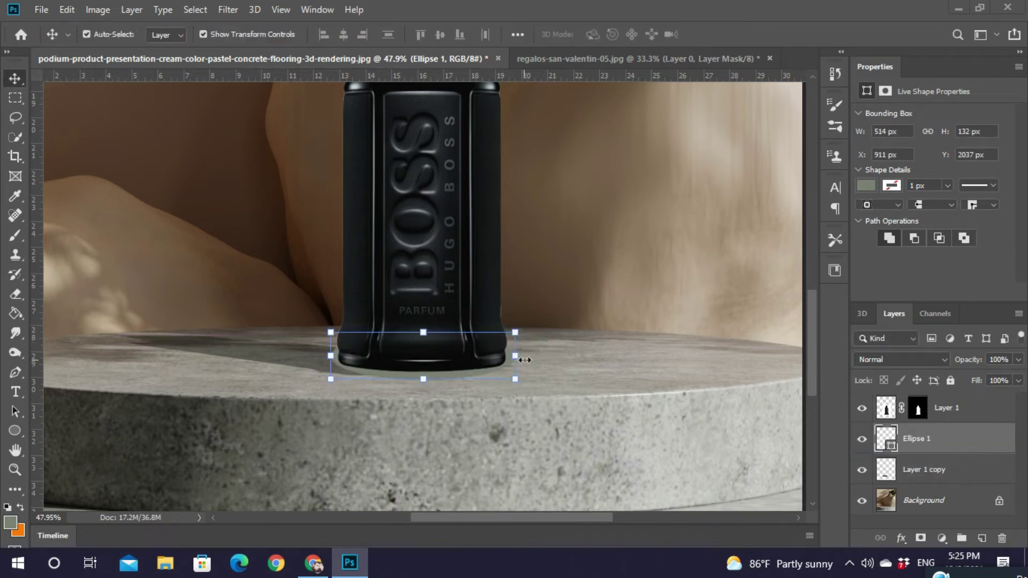
pyautogui.moveTo(518, 354); pyautogui.dragTo(519, 358)
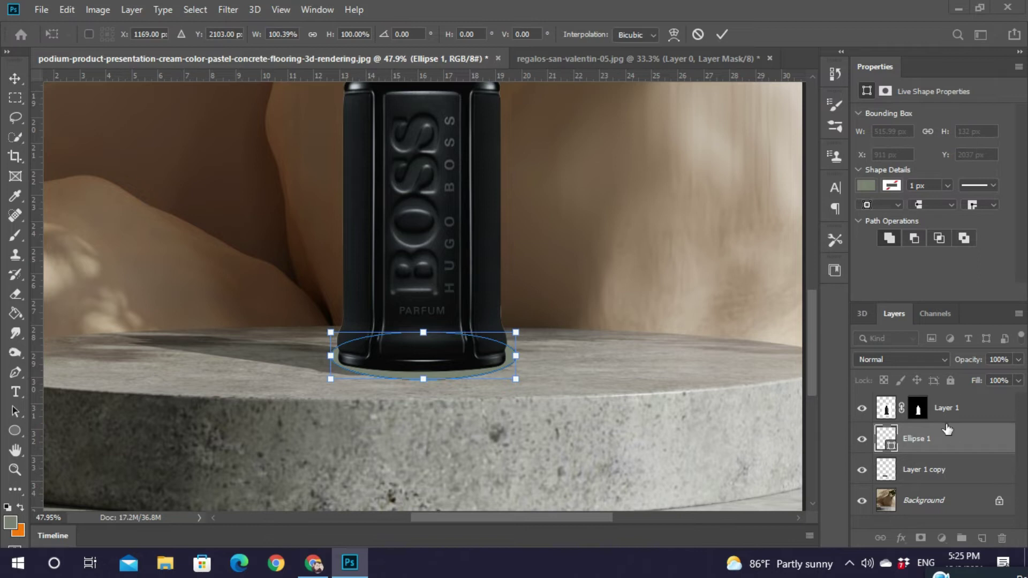
# Fill the base ellipse with black and soften it with a Gaussian Blur of about 6.8 pixels as a smart filter
pyautogui.click(870, 189)
pyautogui.click(228, 9)
pyautogui.moveTo(252, 172)
pyautogui.click(450, 298)
pyautogui.click(487, 217)
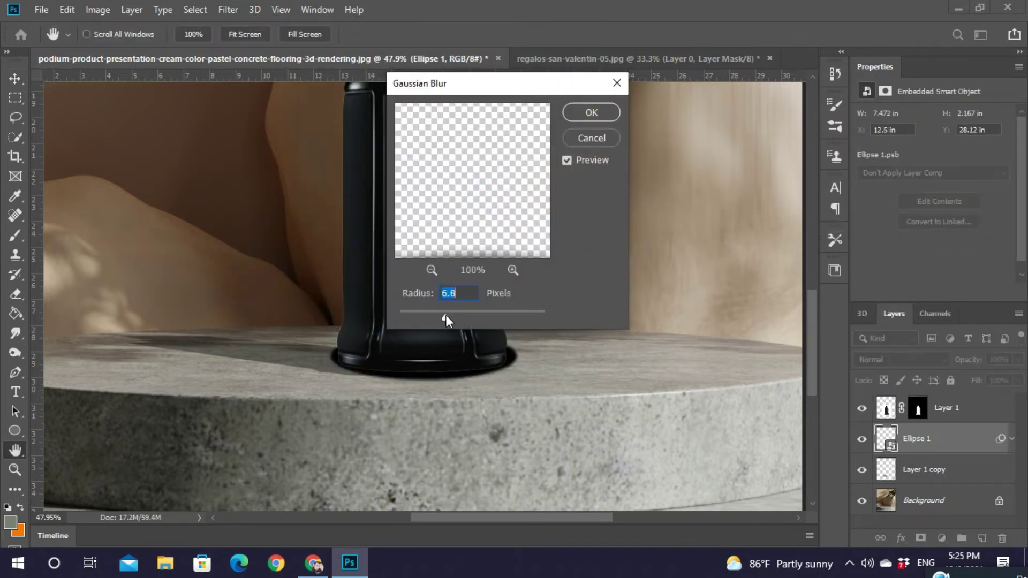
pyautogui.click(591, 113)
# Lower the opacity of the blurred ellipse under the bottle
pyautogui.click(1018, 359)
pyautogui.click(491, 371)
pyautogui.click(454, 420)
pyautogui.scroll(-4, 455, 420)
# Set the bottle layer's brightness to 5 and contrast to 27
pyautogui.click(431, 335)
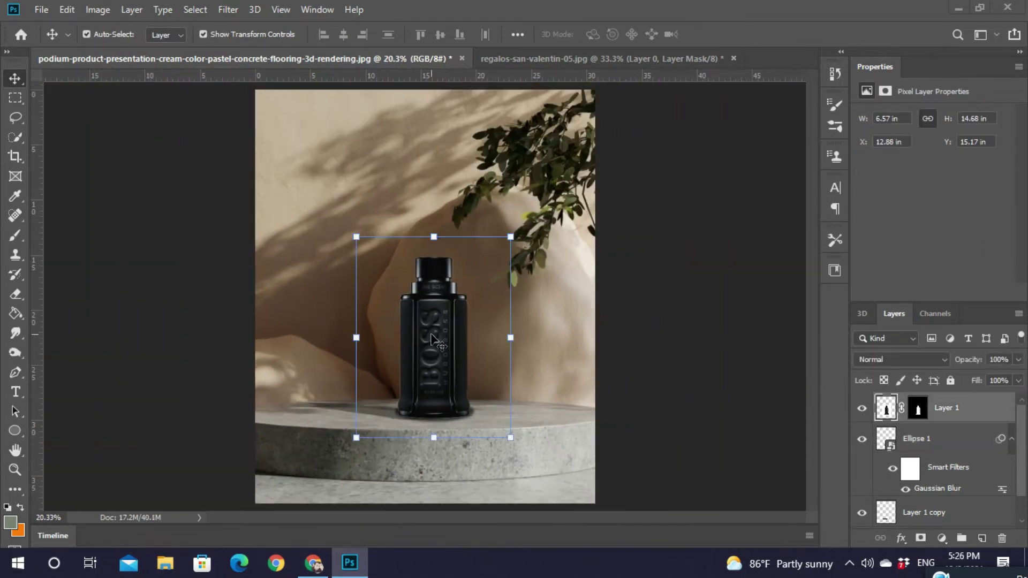
pyautogui.click(98, 10)
pyautogui.moveTo(119, 46)
pyautogui.click(342, 46)
pyautogui.moveTo(601, 187); pyautogui.dragTo(630, 183)
pyautogui.click(720, 135)
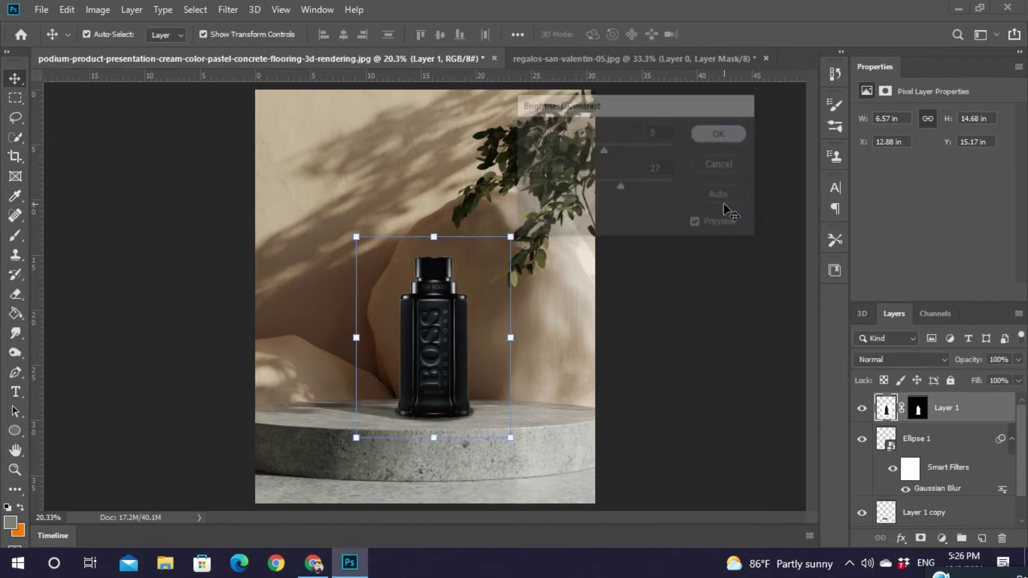
pyautogui.click(724, 205)
# Darken the highlights along the bottle's base and lower-left side with the Burn tool, using Midtones at 50% exposure
pyautogui.scroll(8, 415, 430)
pyautogui.click(423, 399)
pyautogui.scroll(3, 515, 418)
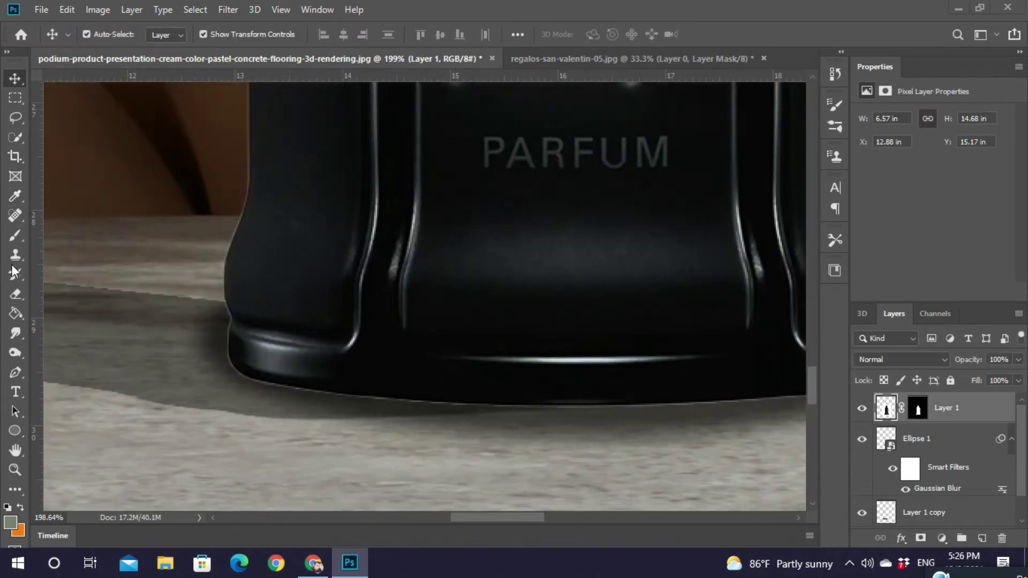
pyautogui.click(16, 333)
pyautogui.click(15, 352)
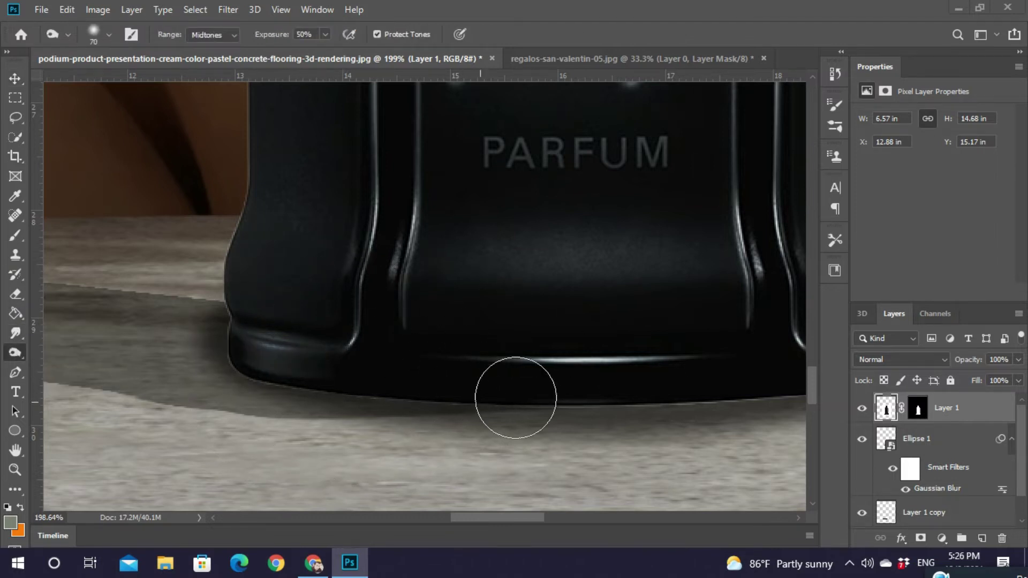
pyautogui.scroll(5, 252, 156)
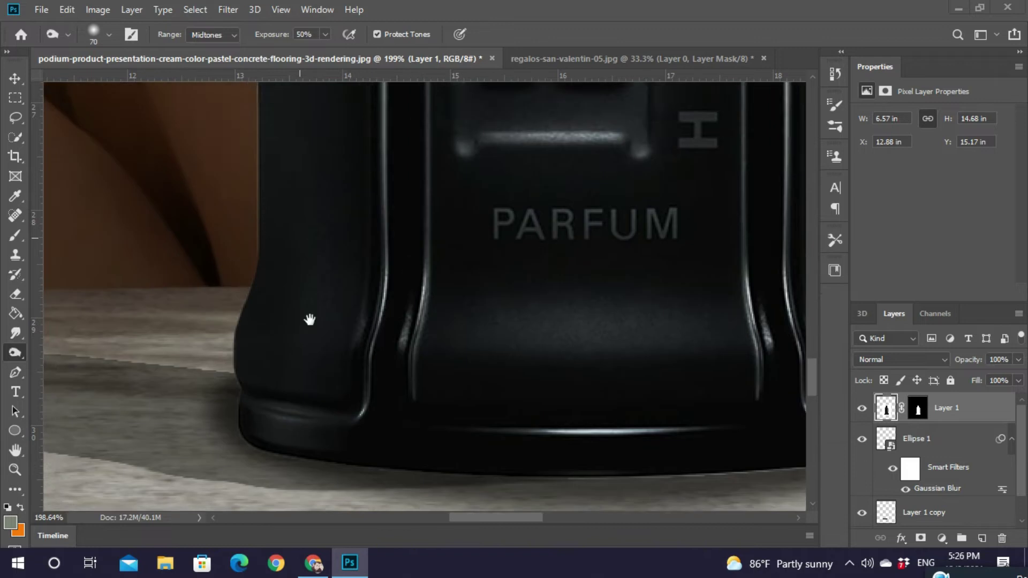
pyautogui.moveTo(272, 476); pyautogui.dragTo(280, 411)
pyautogui.moveTo(268, 374); pyautogui.dragTo(262, 431)
pyautogui.moveTo(281, 88); pyautogui.dragTo(292, 416)
pyautogui.scroll(4, 299, 423)
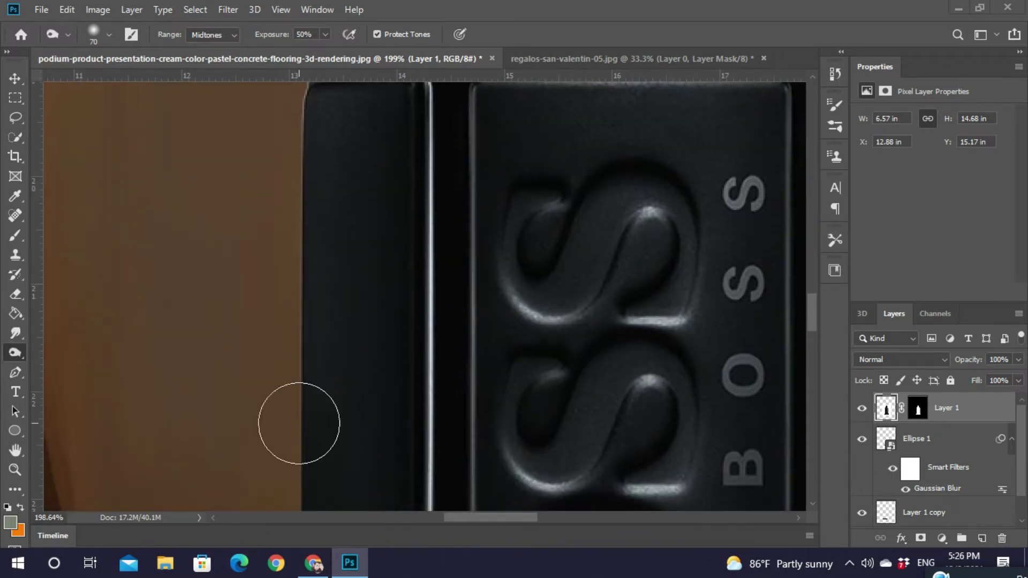
# Burn down the bright highlights on both shoulders of the bottle
pyautogui.scroll(3, 300, 203)
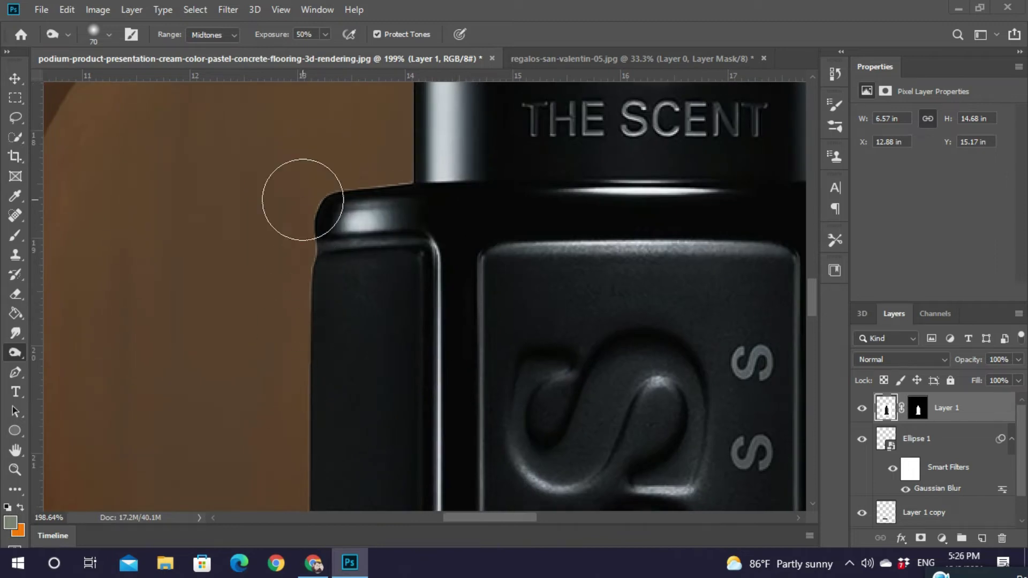
pyautogui.moveTo(347, 191)
pyautogui.mouseDown()
pyautogui.moveTo(389, 195)
pyautogui.moveTo(382, 227)
pyautogui.moveTo(352, 214)
pyautogui.mouseUp()
pyautogui.moveTo(397, 367); pyautogui.dragTo(137, 323)
pyautogui.moveTo(491, 197); pyautogui.dragTo(565, 209)
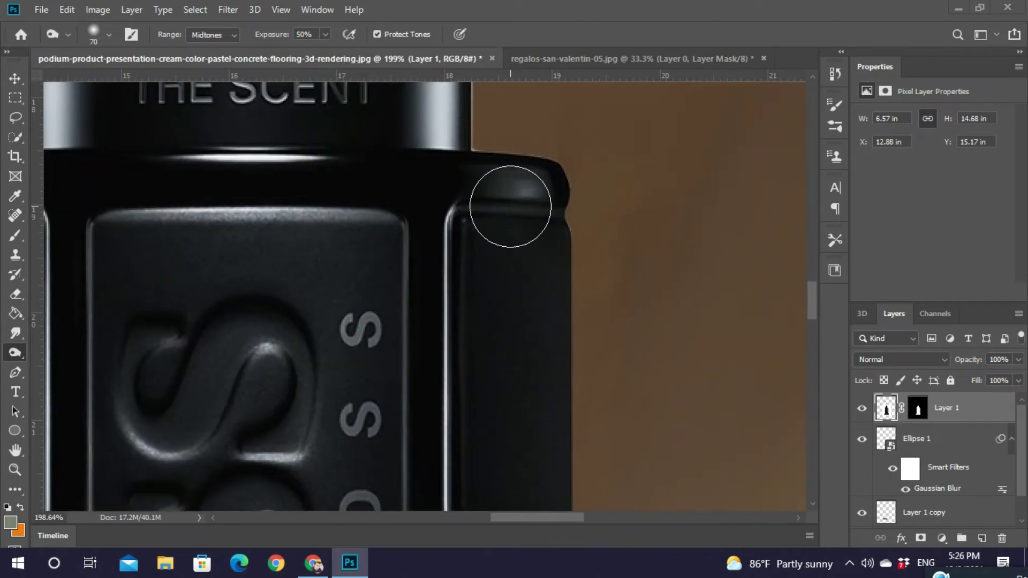
# Burn the bright highlights on the bottle's cap, neck and the collar around "THE SCENT"
pyautogui.scroll(4, 494, 159)
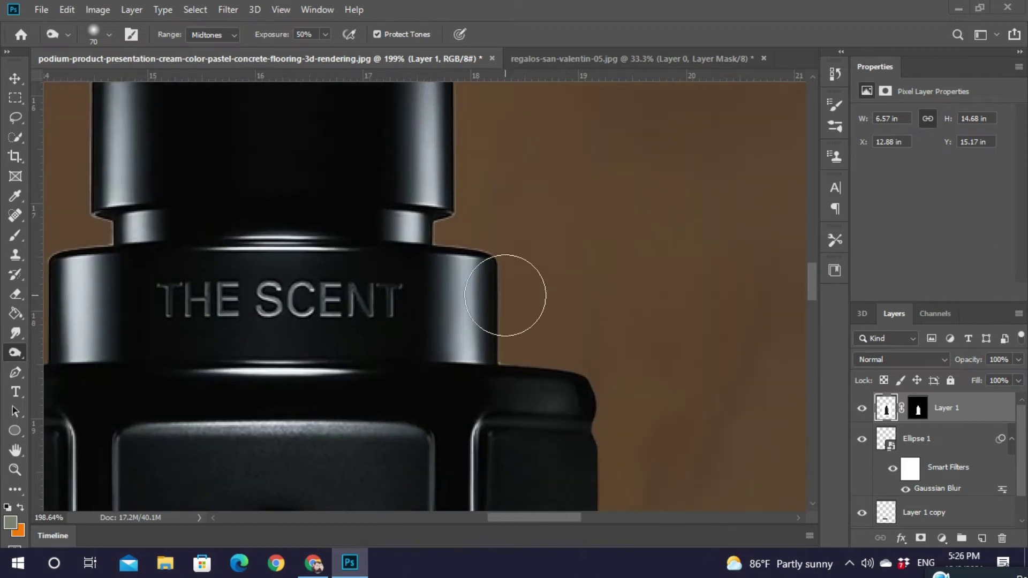
pyautogui.moveTo(458, 211)
pyautogui.mouseDown()
pyautogui.moveTo(465, 331)
pyautogui.moveTo(470, 236)
pyautogui.moveTo(474, 330)
pyautogui.mouseUp()
pyautogui.moveTo(479, 185); pyautogui.dragTo(470, 231)
pyautogui.hscroll(-4, 499, 323)
pyautogui.scroll(1, 500, 323)
pyautogui.moveTo(346, 180)
pyautogui.mouseDown()
pyautogui.moveTo(349, 361)
pyautogui.moveTo(335, 340)
pyautogui.moveTo(345, 214)
pyautogui.mouseUp()
pyautogui.moveTo(608, 182); pyautogui.dragTo(425, 180)
pyautogui.moveTo(641, 201)
pyautogui.mouseDown()
pyautogui.moveTo(530, 308)
pyautogui.moveTo(480, 393)
pyautogui.moveTo(374, 403)
pyautogui.moveTo(610, 409)
pyautogui.mouseUp()
pyautogui.moveTo(380, 446); pyautogui.dragTo(396, 194)
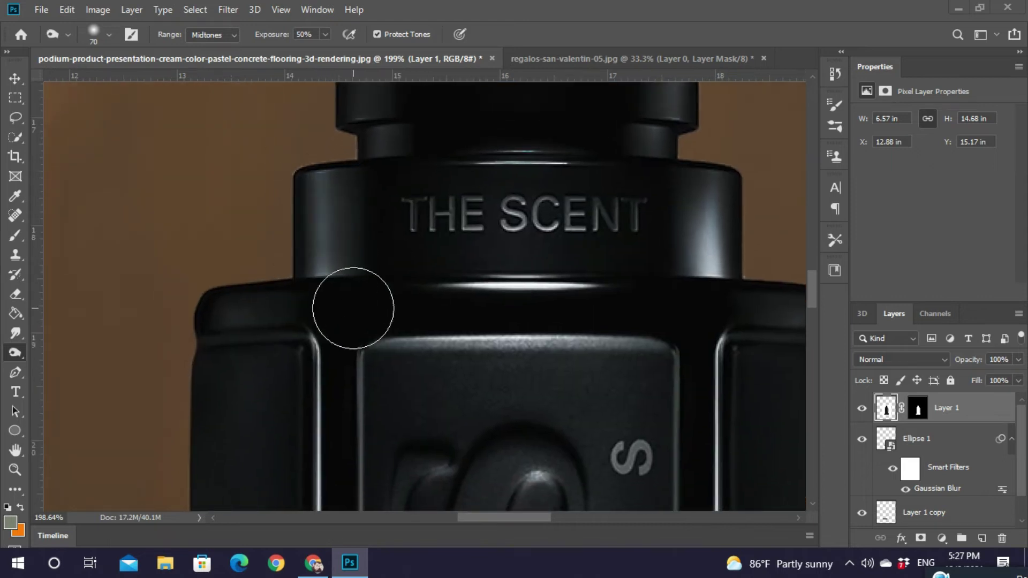
# Burn the thin vertical highlight lines on both sides of the bottle's front panel
pyautogui.scroll(-8, 447, 271)
pyautogui.scroll(5, 405, 177)
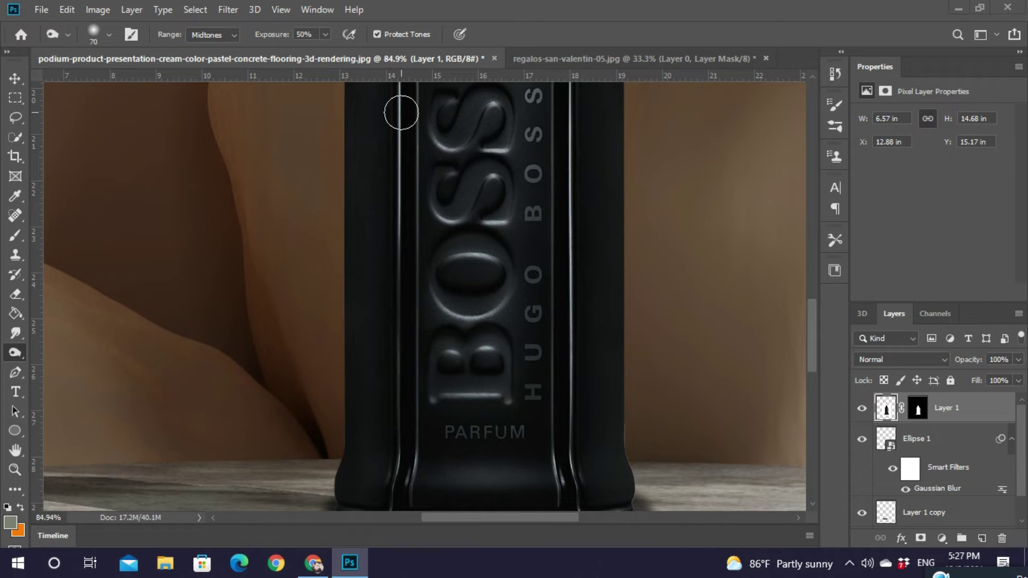
pyautogui.moveTo(401, 131); pyautogui.dragTo(416, 291)
pyautogui.scroll(-3, 557, 204)
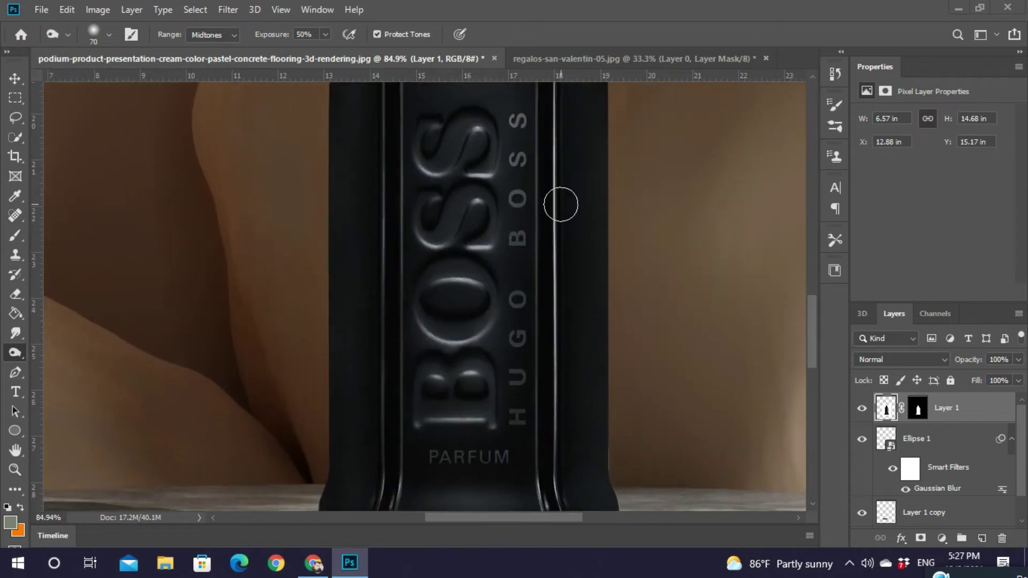
pyautogui.scroll(-6, 585, 367)
pyautogui.press('v')
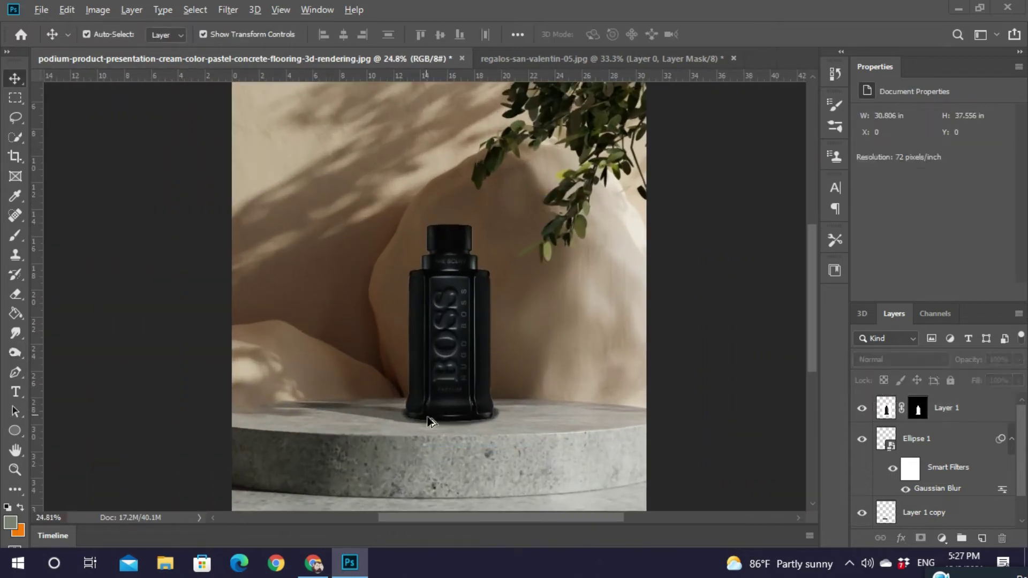
pyautogui.scroll(-2, 487, 349)
pyautogui.scroll(-2, 963, 440)
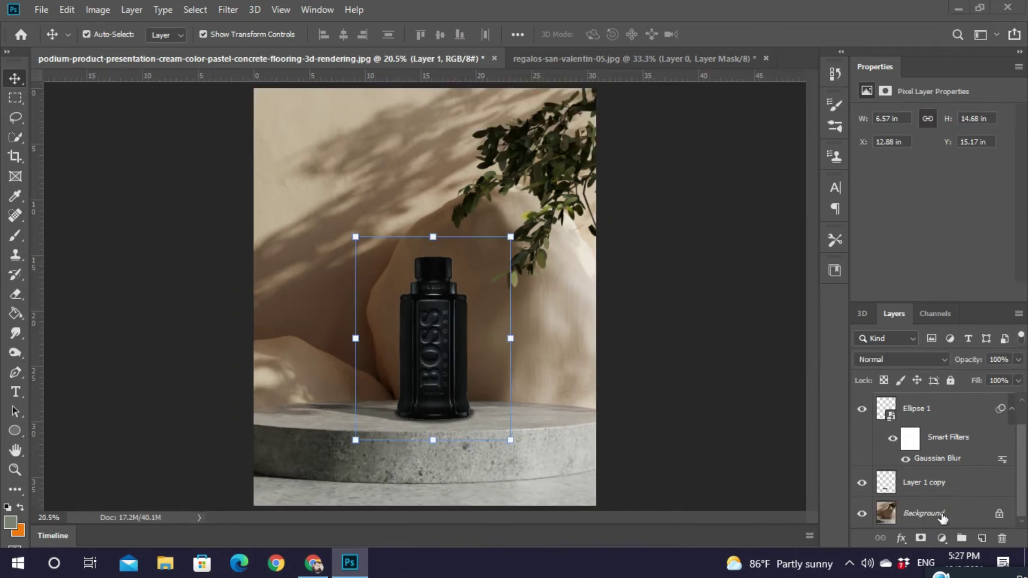
pyautogui.keyDown('shift'); pyautogui.click(944, 517); pyautogui.keyUp('shift')
pyautogui.hotkey('ctrl', 'e')
pyautogui.press('c')
pyautogui.moveTo(426, 87); pyautogui.dragTo(425, 122)
pyautogui.press('Return')
pyautogui.hotkey('ctrl', 'z')
pyautogui.hotkey('ctrl', 'z')
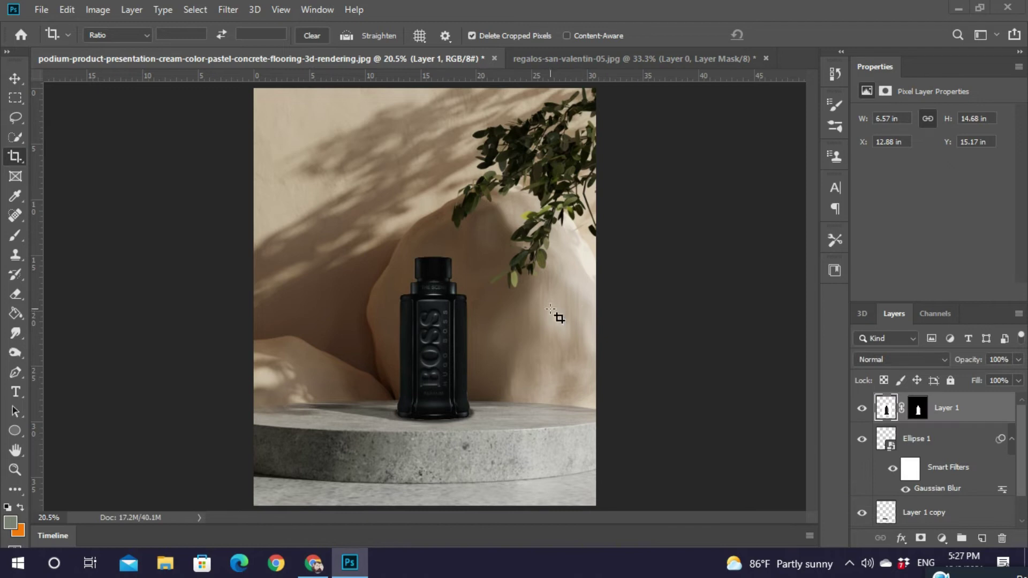
# Switch to Chrome and search Google Images for "Boos logo"
pyautogui.press('v')
pyautogui.click(694, 347)
pyautogui.scroll(1, 456, 287)
pyautogui.press('t')
pyautogui.click(315, 565)
pyautogui.tripleClick(269, 81)
pyautogui.write('Boos logo')
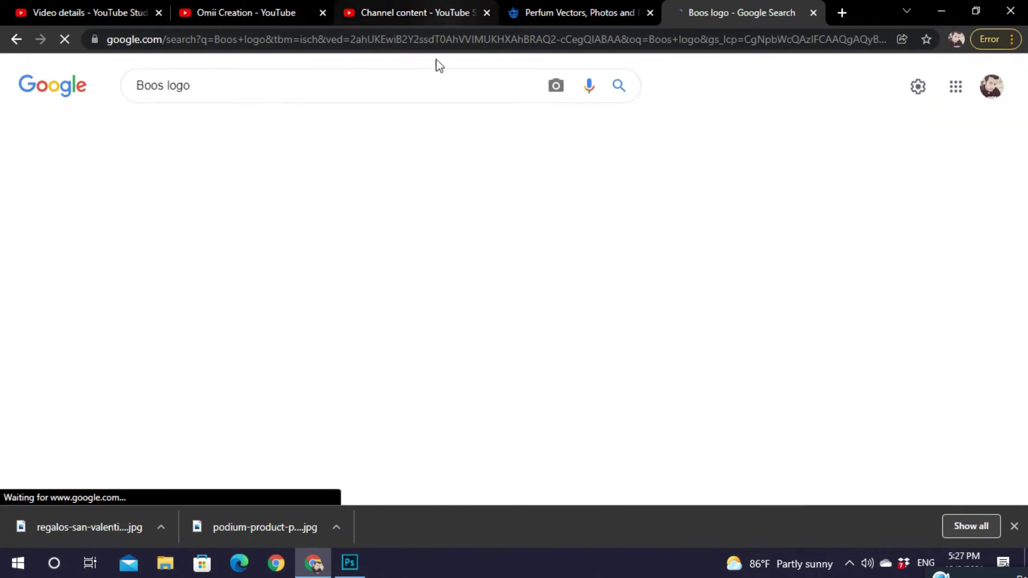
# Get the black-on-white HUGO BOSS logo from the image results and place it in the Photoshop podium document
pyautogui.click(275, 229)
pyautogui.click(323, 12)
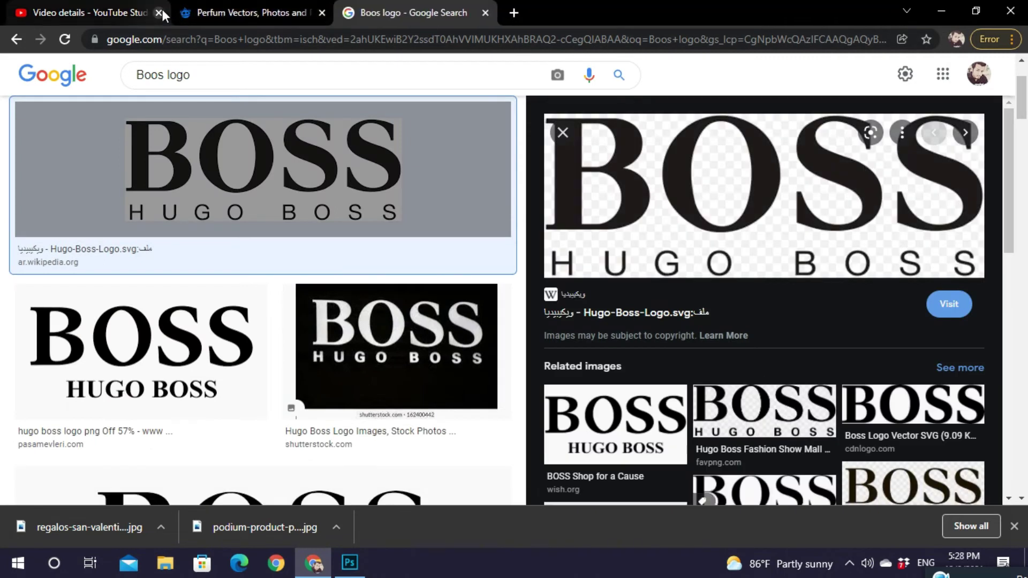
pyautogui.click(158, 12)
pyautogui.press('Right')
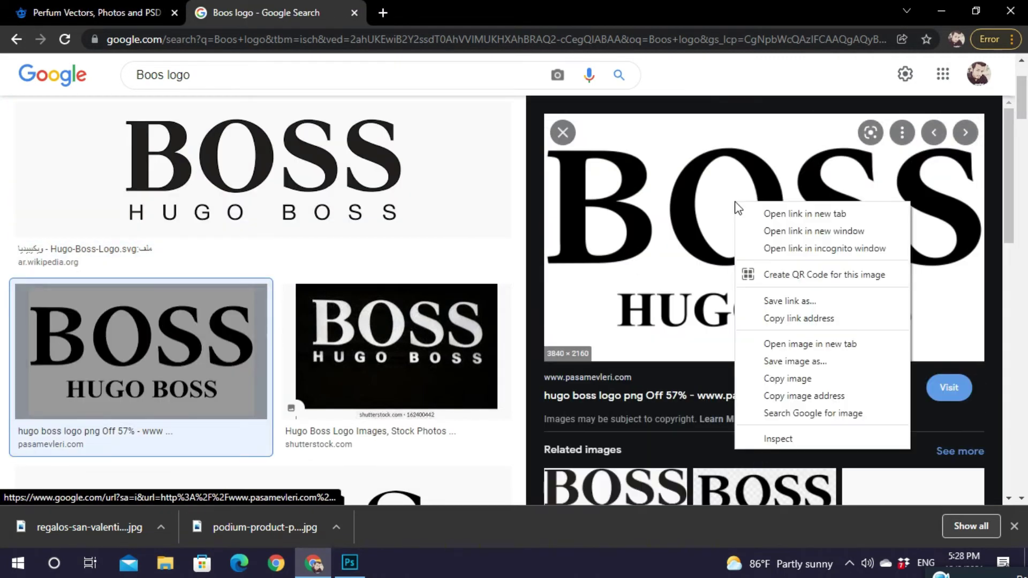
pyautogui.moveTo(768, 351); pyautogui.dragTo(450, 222)
pyautogui.press('Return')
# Rasterize the placed logo layer and delete the white background around its letters using the Magic Wand
pyautogui.click(22, 98)
pyautogui.rightClick(21, 138)
pyautogui.click(73, 154)
pyautogui.click(578, 356)
pyautogui.press('Delete')
pyautogui.click(494, 218)
pyautogui.rightClick(998, 420)
pyautogui.click(833, 268)
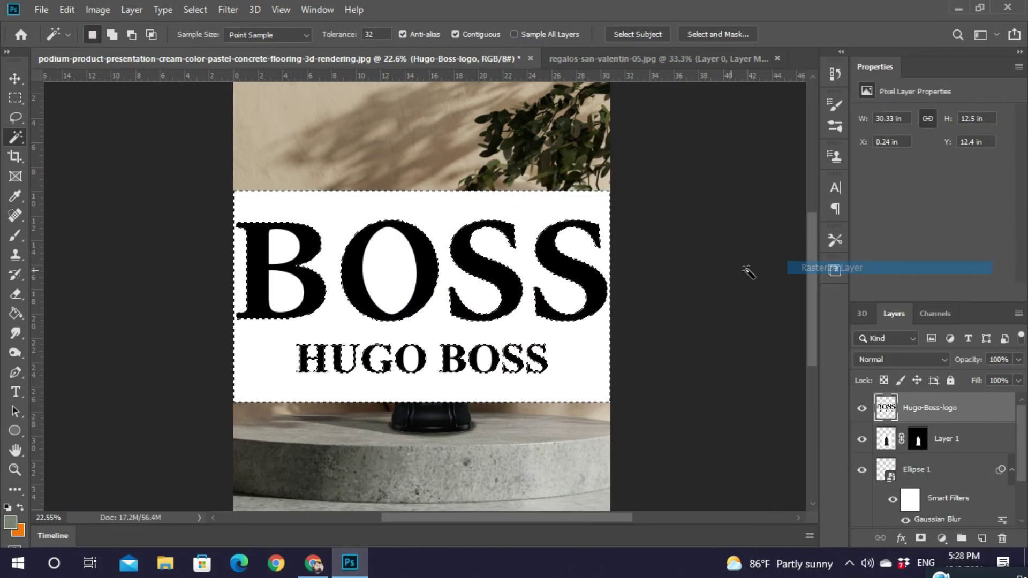
pyautogui.press('Delete')
# Delete the remaining white areas inside the letters O and B of the large BOSS lettering
pyautogui.click(481, 360)
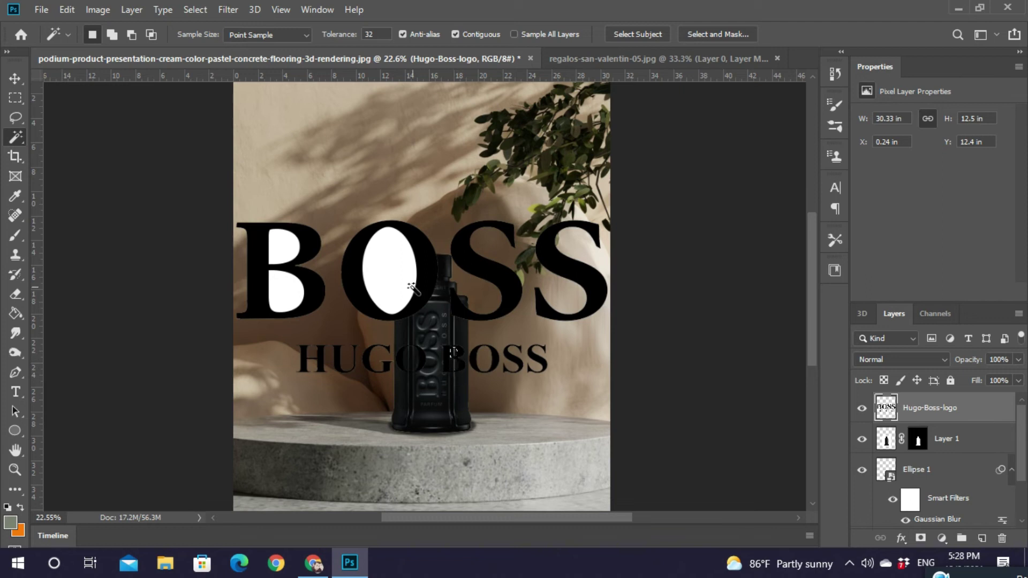
pyautogui.click(381, 294)
pyautogui.press('Delete')
pyautogui.click(286, 286)
pyautogui.press('Delete')
pyautogui.click(283, 249)
pyautogui.press('Delete')
# Scale the logo down and reposition it over the bottle scene
pyautogui.press('v')
pyautogui.moveTo(487, 255); pyautogui.dragTo(485, 217)
pyautogui.moveTo(606, 335); pyautogui.dragTo(521, 298)
pyautogui.moveTo(454, 258); pyautogui.dragTo(472, 327)
pyautogui.press('Return')
# Place the logo layer beneath the bottle layer and resize the logo to about 24.39 by 10.93 in
pyautogui.moveTo(930, 407); pyautogui.dragTo(930, 454)
pyautogui.hotkey('ctrl', 't')
pyautogui.moveTo(537, 368); pyautogui.dragTo(567, 316)
pyautogui.press('Return')
# Set the logo's fill opacity to 0% and apply Bevel & Emboss with 147% depth and 7 px soften
pyautogui.doubleClick(991, 442)
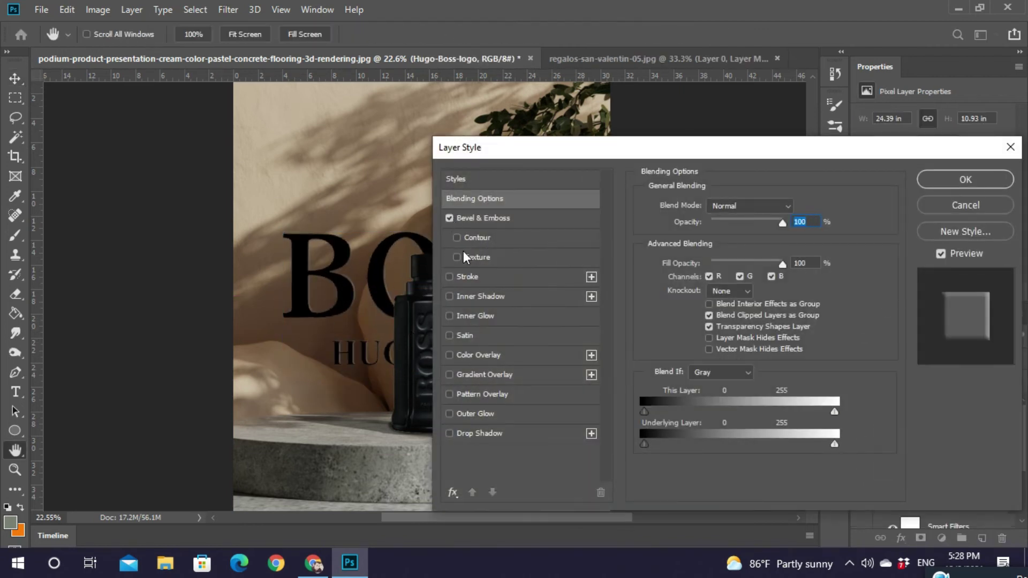
pyautogui.moveTo(782, 264); pyautogui.dragTo(714, 239)
pyautogui.click(455, 235)
pyautogui.click(458, 219)
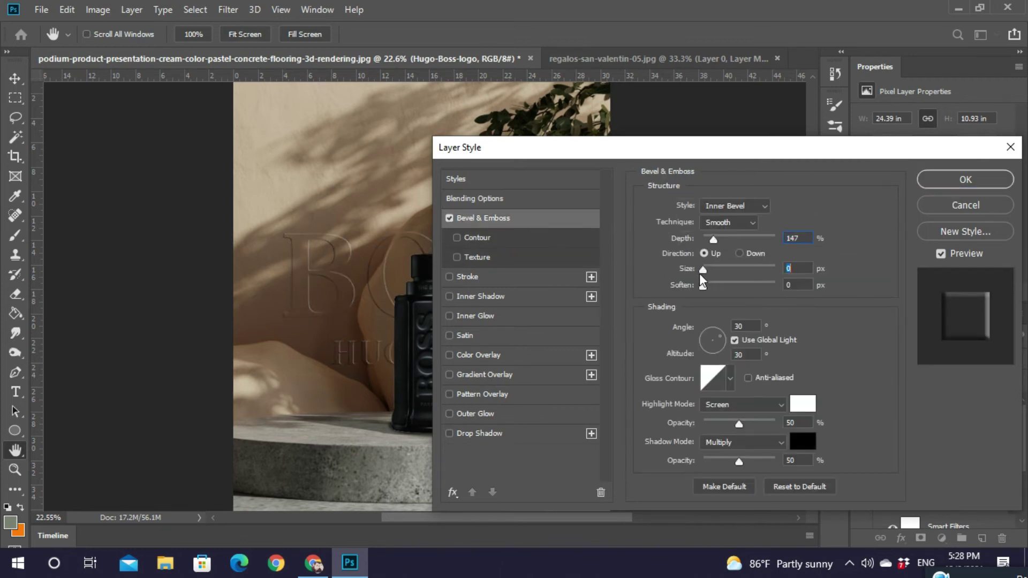
pyautogui.moveTo(703, 285); pyautogui.dragTo(735, 285)
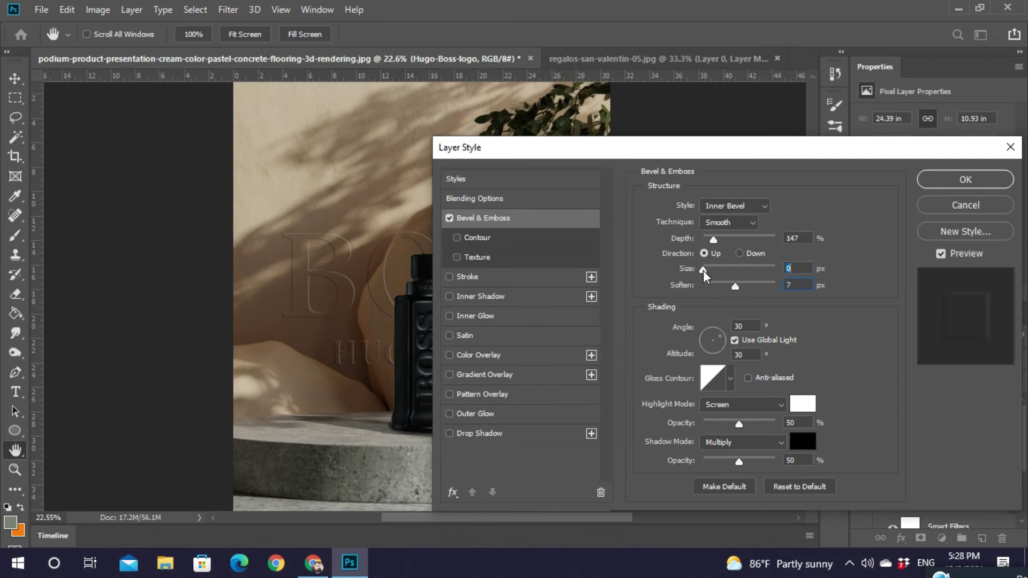
pyautogui.click(964, 180)
# Move the embossed logo up behind the bottle to about X 3.99 in, Y 9.11 in
pyautogui.moveTo(563, 310); pyautogui.dragTo(561, 264)
pyautogui.click(641, 286)
pyautogui.scroll(-6, 490, 348)
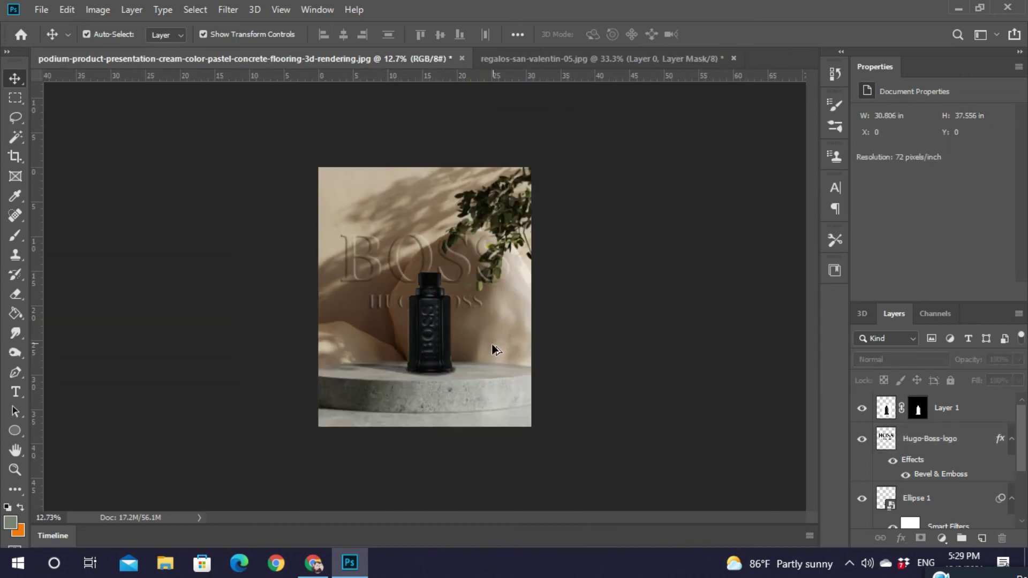
pyautogui.click(658, 253)
pyautogui.moveTo(461, 269); pyautogui.dragTo(475, 237)
pyautogui.scroll(4, 477, 242)
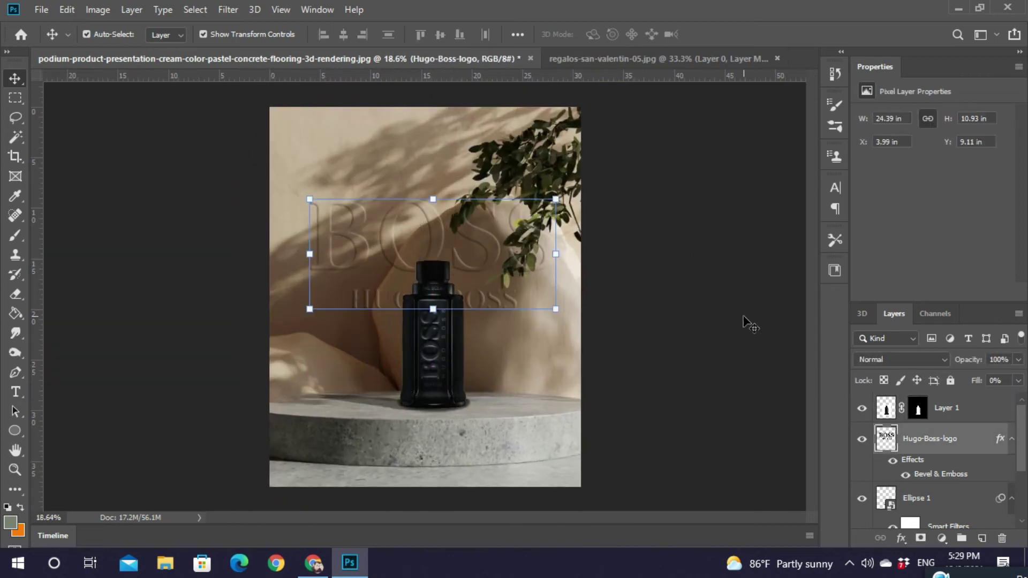
pyautogui.click(743, 317)
# Crop the lower edge of the canvas to a height of about 35.47 in
pyautogui.click(945, 411)
pyautogui.click(557, 427)
pyautogui.press('c')
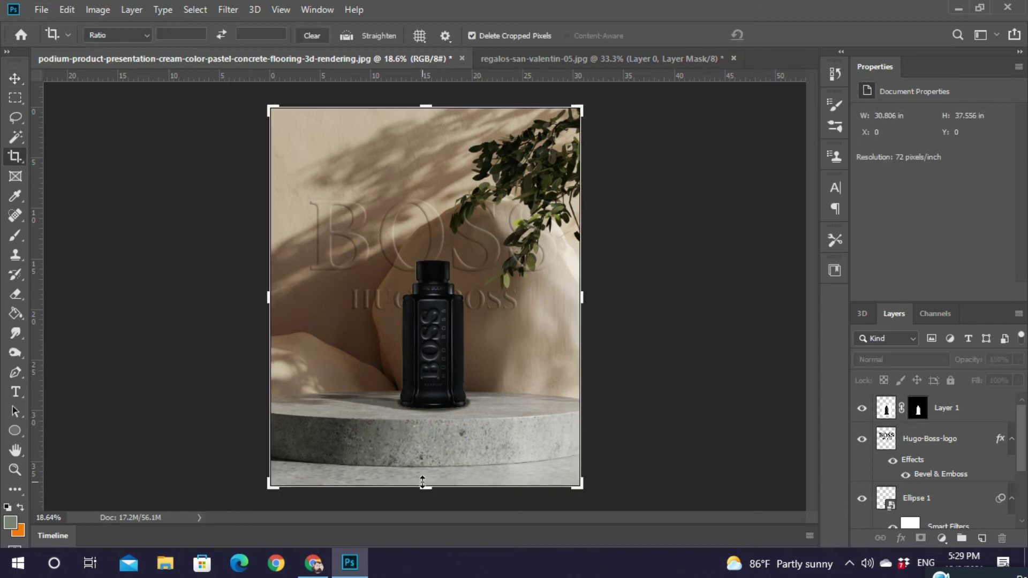
pyautogui.moveTo(424, 486); pyautogui.dragTo(422, 474)
pyautogui.press('Return')
# Merge all layers into the background and open the merged image in the Camera Raw Filter
pyautogui.scroll(-3, 911, 449)
pyautogui.keyDown('shift'); pyautogui.click(949, 512); pyautogui.keyUp('shift')
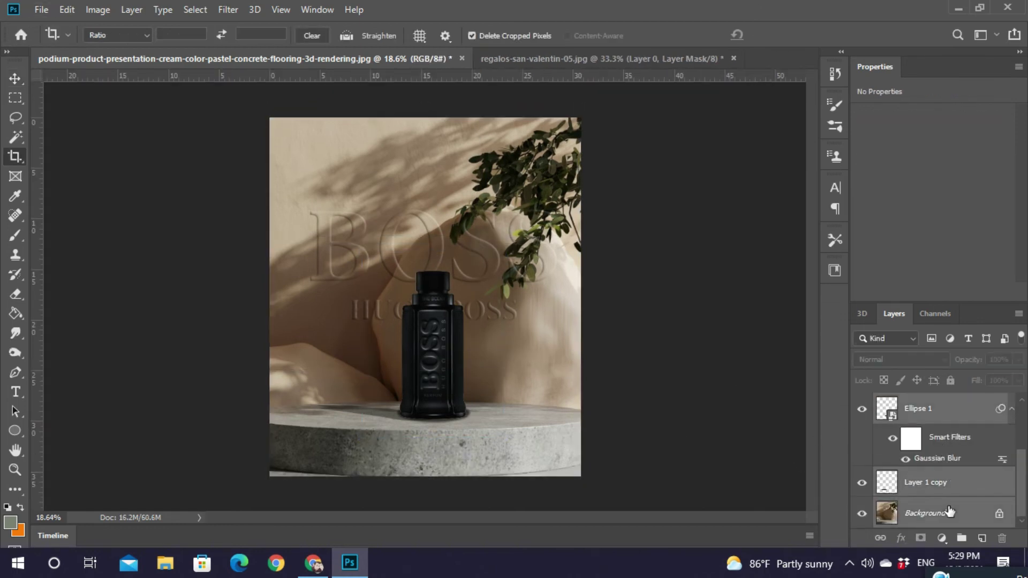
pyautogui.hotkey('ctrl', 'e')
pyautogui.click(228, 9)
pyautogui.click(281, 100)
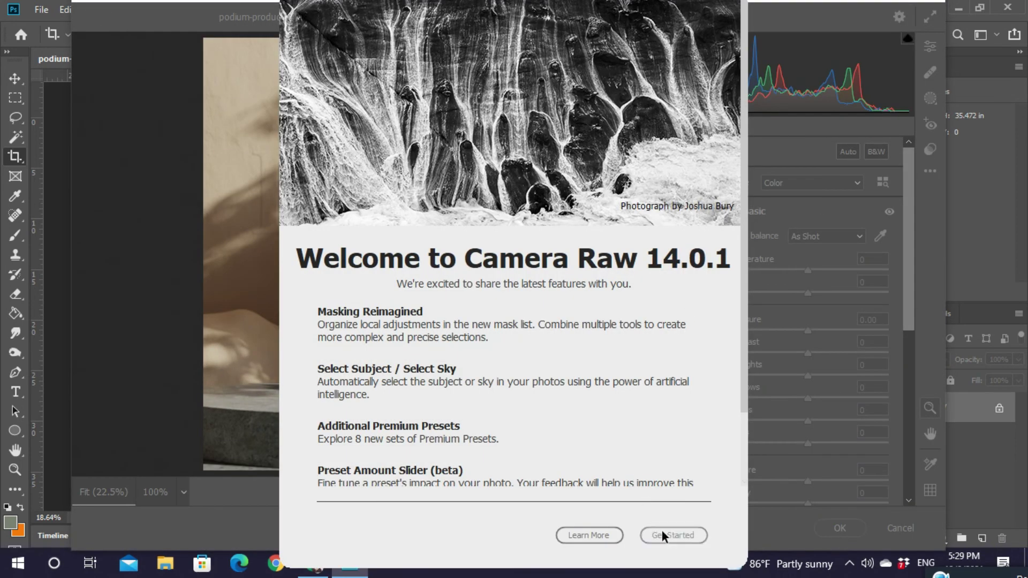
pyautogui.click(664, 536)
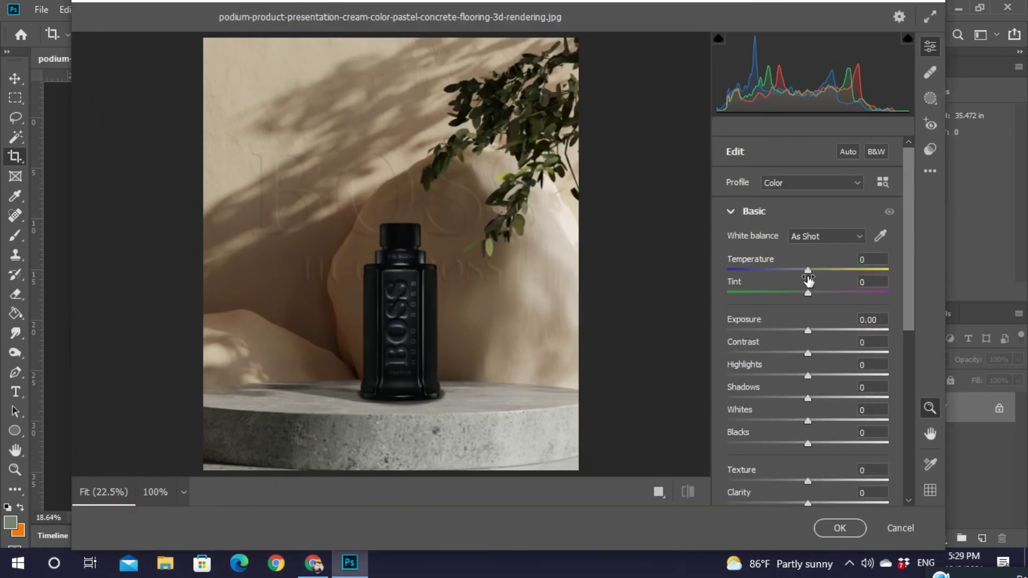
# Set exposure to +0.20, contrast +7, highlights -50, shadows +27, whites -24 and blacks +29
pyautogui.moveTo(807, 332); pyautogui.dragTo(767, 377)
pyautogui.click(809, 330)
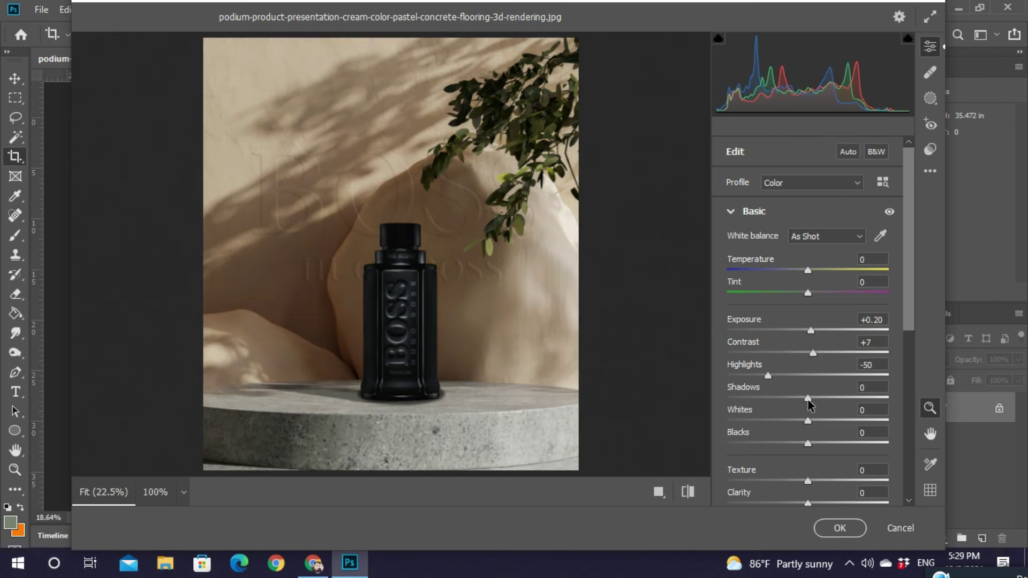
pyautogui.moveTo(806, 422); pyautogui.dragTo(769, 421)
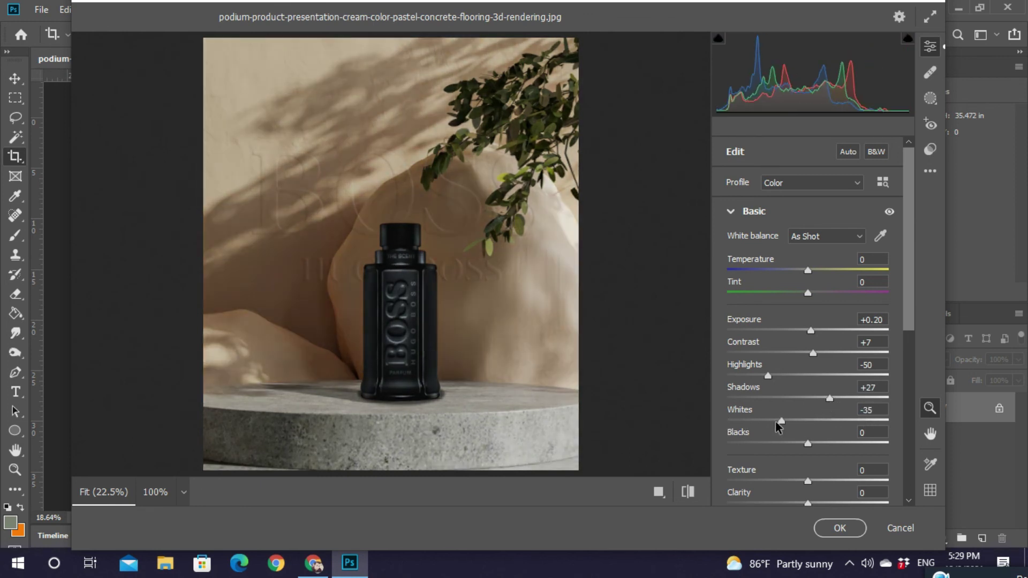
pyautogui.moveTo(831, 444); pyautogui.dragTo(833, 444)
# Raise the texture, clarity, dehaze, vibrance and saturation, and apply the Camera Raw adjustments
pyautogui.scroll(-4, 809, 275)
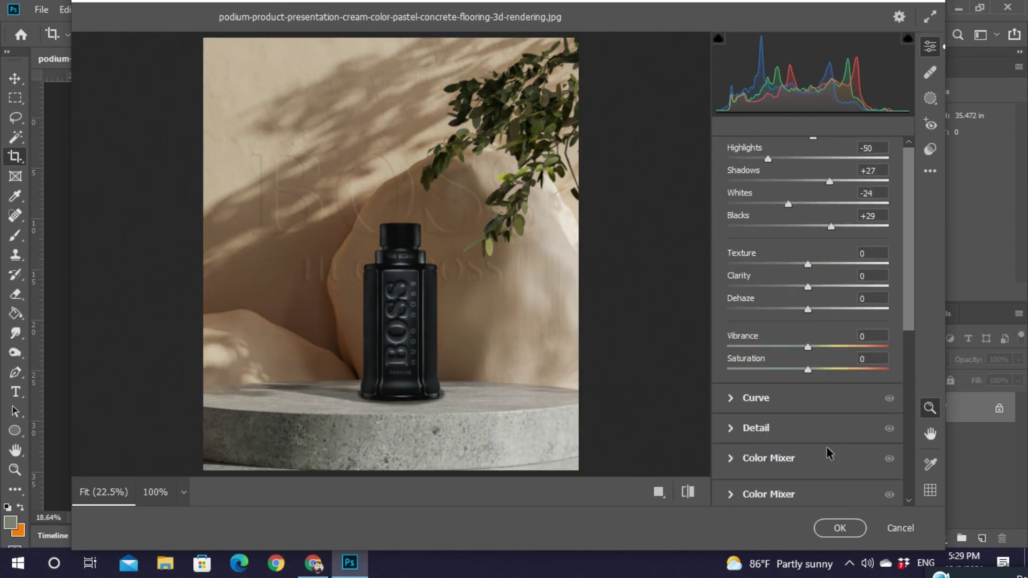
pyautogui.moveTo(845, 273); pyautogui.dragTo(879, 278)
pyautogui.moveTo(799, 288); pyautogui.dragTo(817, 310)
pyautogui.moveTo(807, 347); pyautogui.dragTo(824, 369)
pyautogui.click(839, 528)
# Add the white text "#Omiicreation" beside the bottle and scale it down to 52.3 pt
pyautogui.scroll(1, 454, 397)
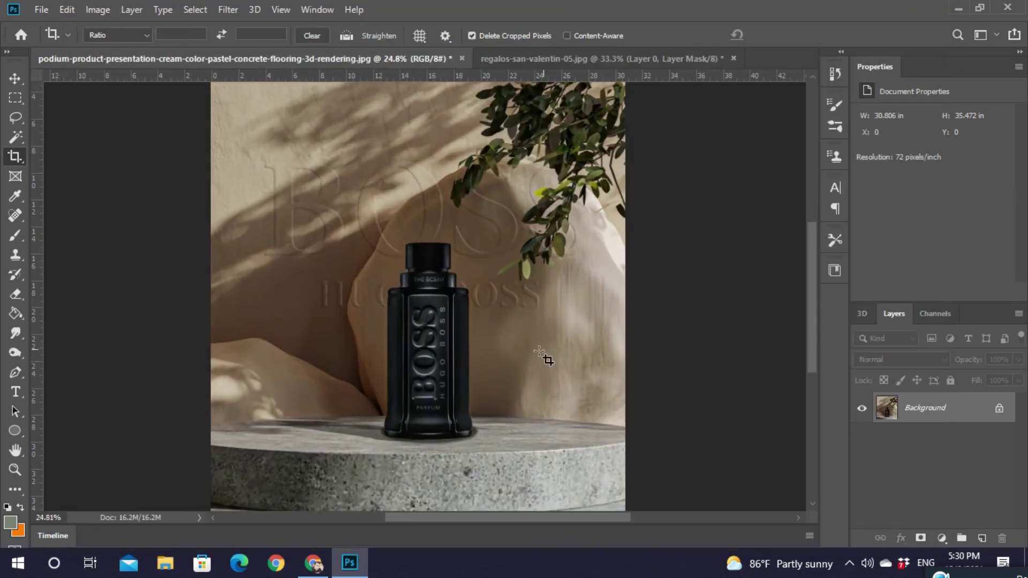
pyautogui.press('t')
pyautogui.click(542, 348)
pyautogui.write('#Omiicreation')
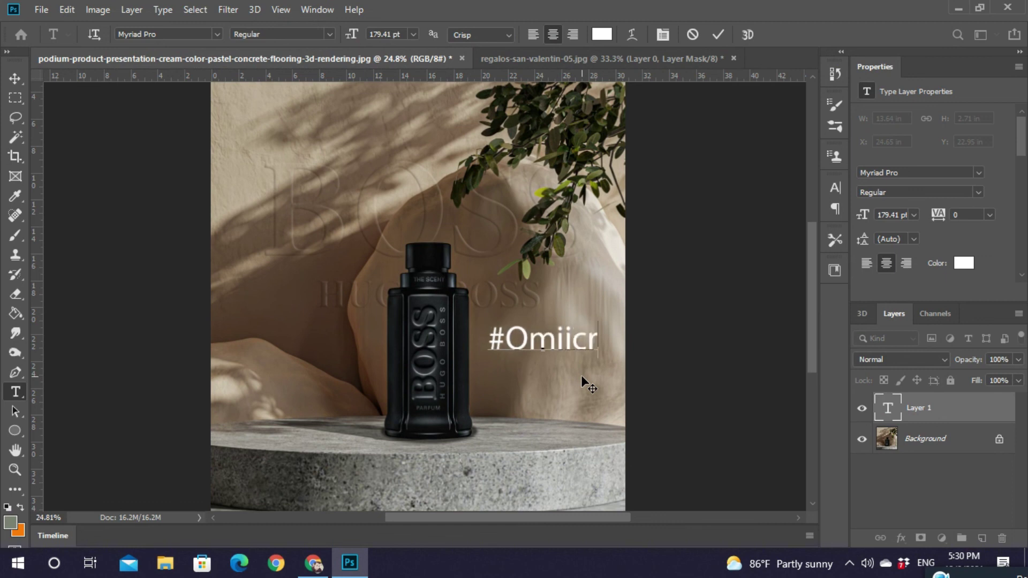
pyautogui.hotkey('ctrl', 'Return')
pyautogui.press('v')
pyautogui.moveTo(639, 349); pyautogui.dragTo(515, 319)
pyautogui.press('Return')
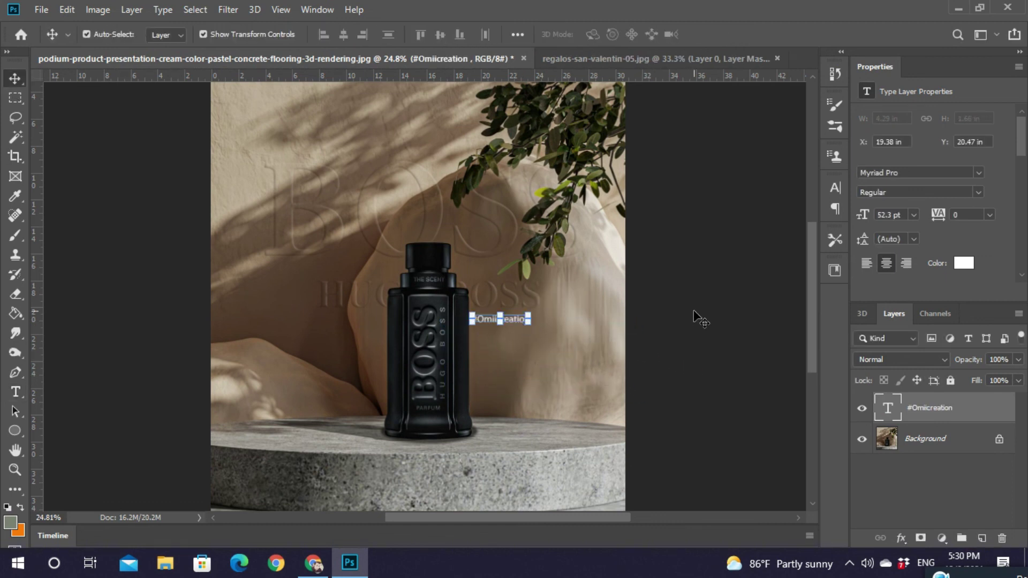